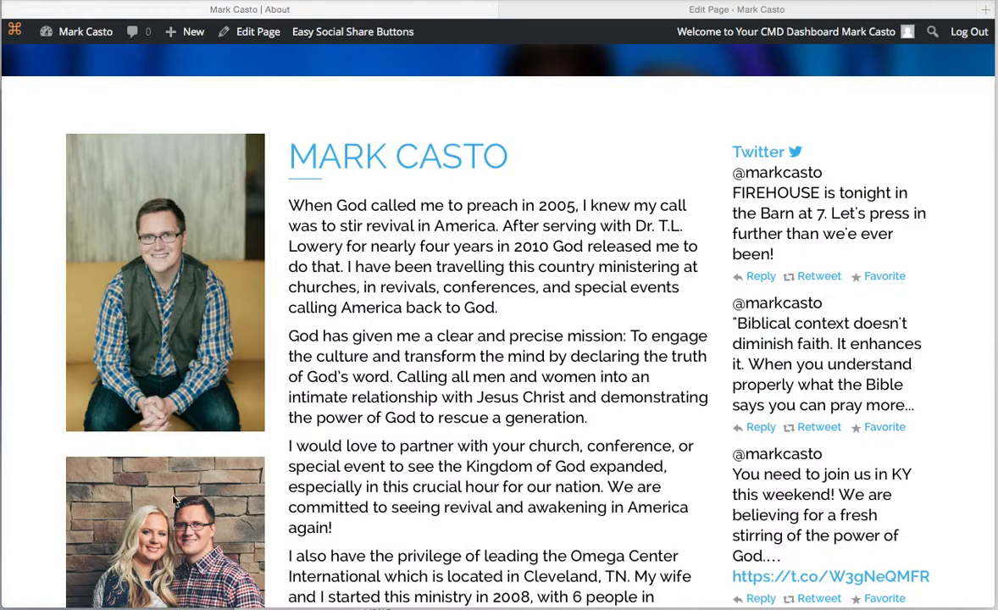
Step: Examine the live About page's photos, biography, Twitter and Snapshots sidebar, and the invite and partner buttons below them
scroll(545, 142, down, 2)
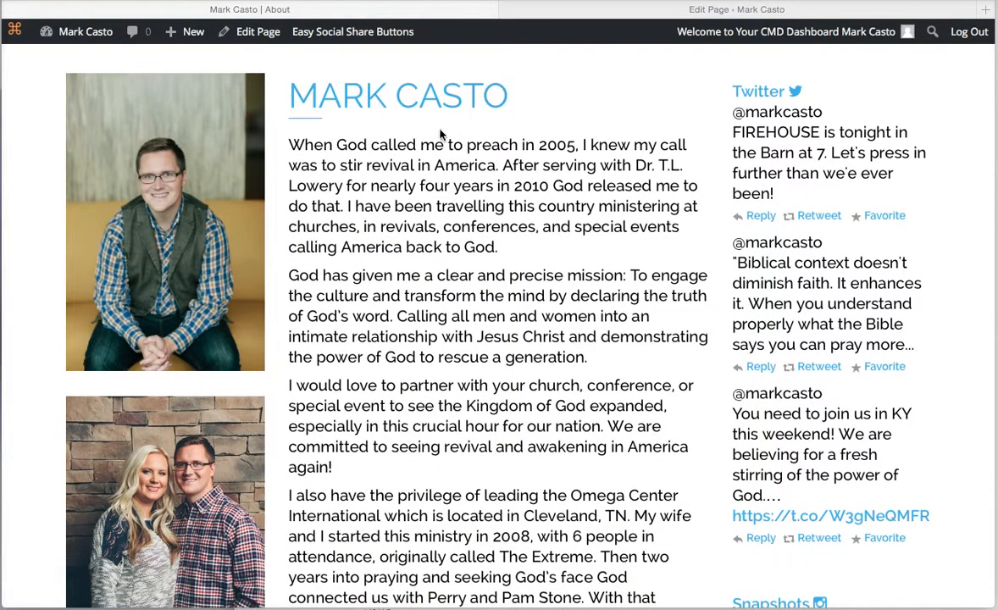
scroll(442, 363, down, 5)
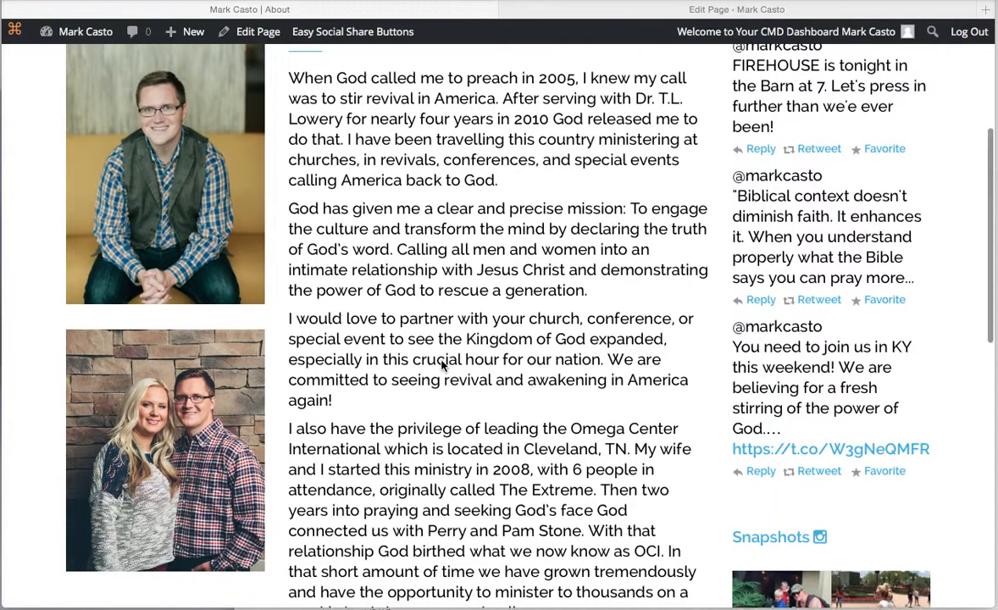
scroll(442, 364, up, 6)
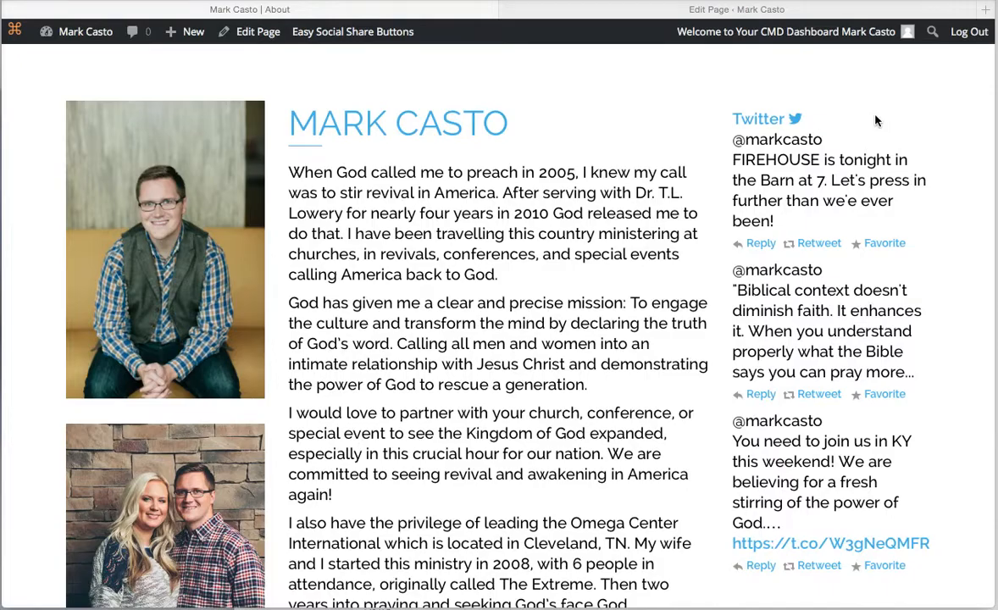
scroll(877, 121, down, 3)
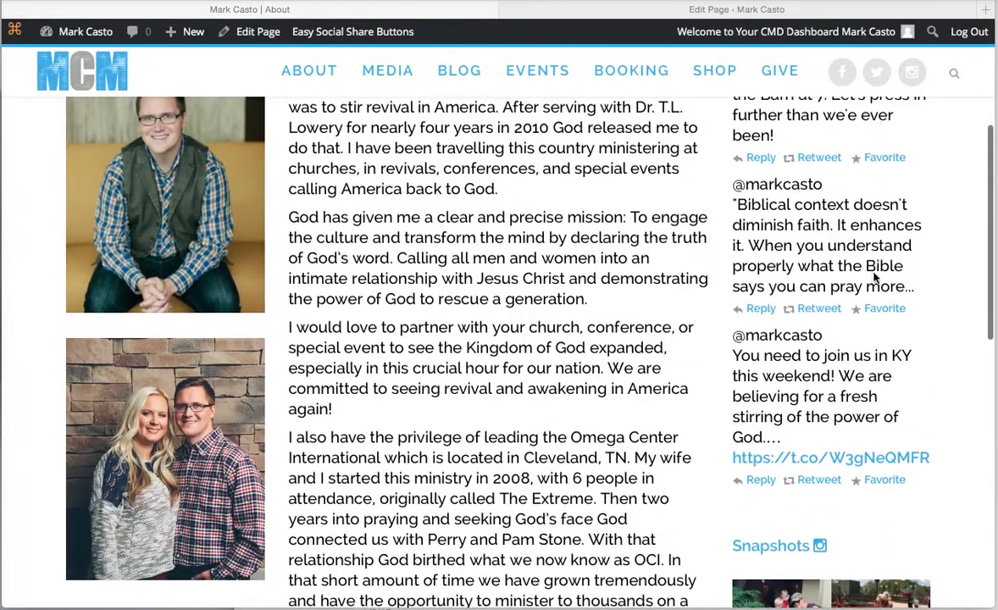
scroll(876, 278, down, 5)
scroll(644, 268, up, 5)
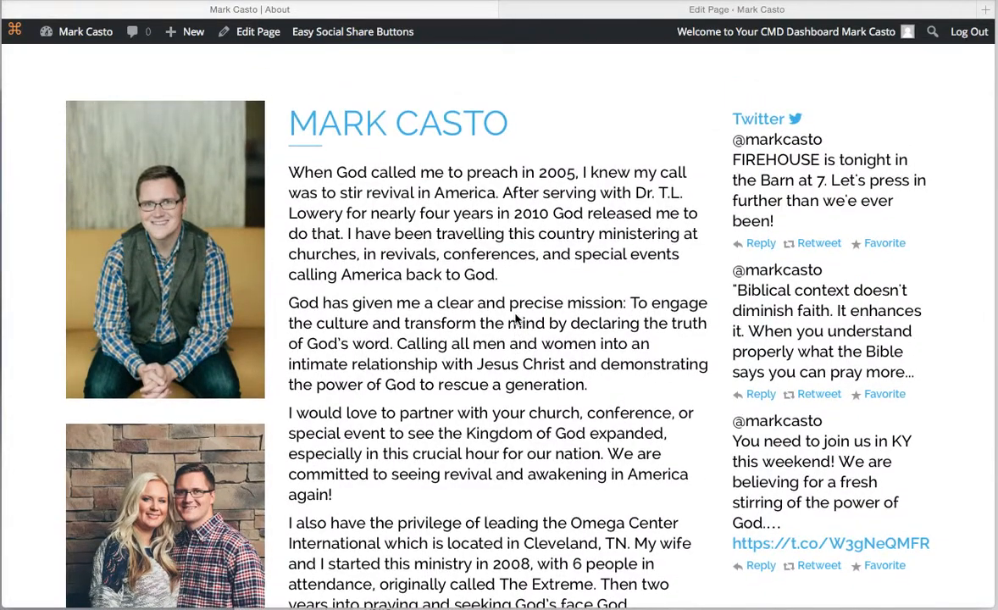
scroll(515, 317, down, 8)
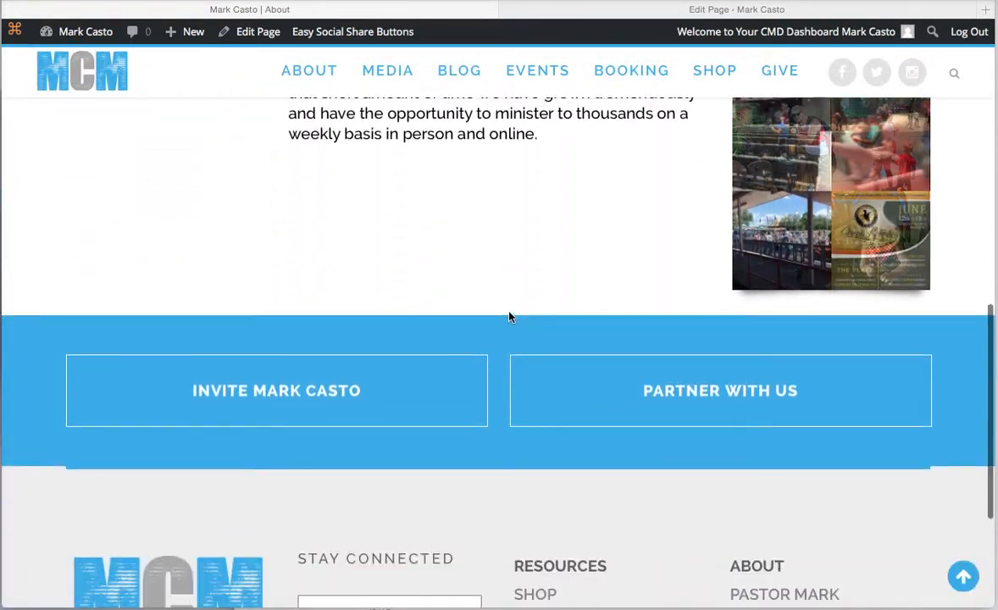
click(284, 390)
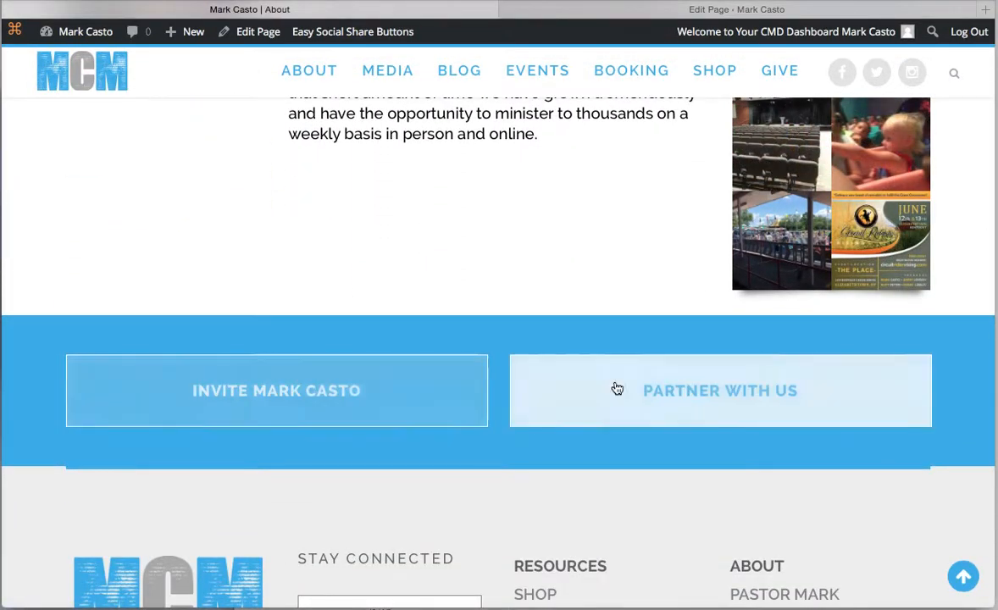
scroll(458, 239, up, 3)
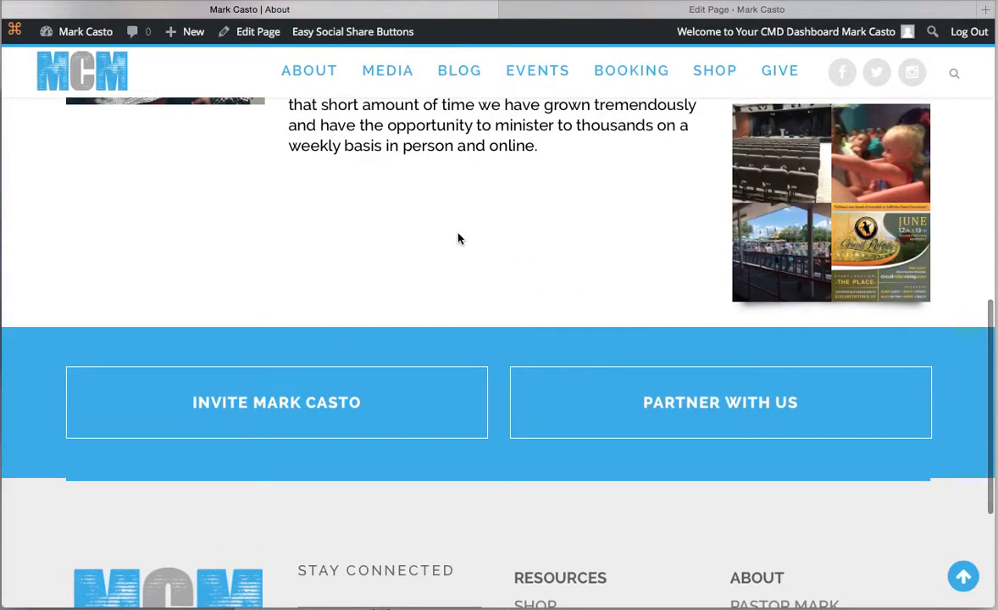
scroll(458, 239, up, 9)
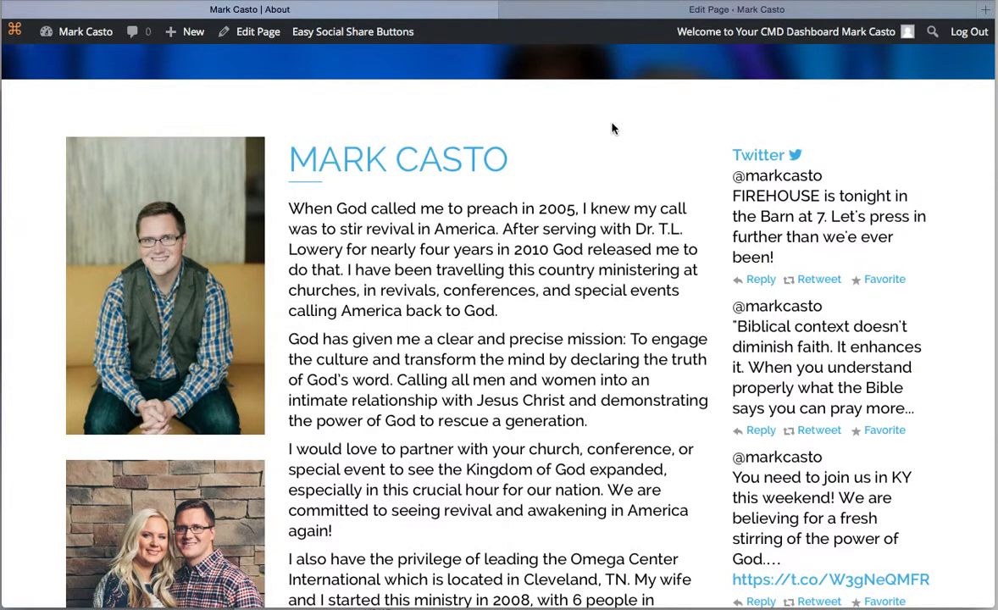
Step: Switch to the About page's editor and examine how the Visual Composer arranges the image, text, sidebar and button elements
mouse_move(386, 33)
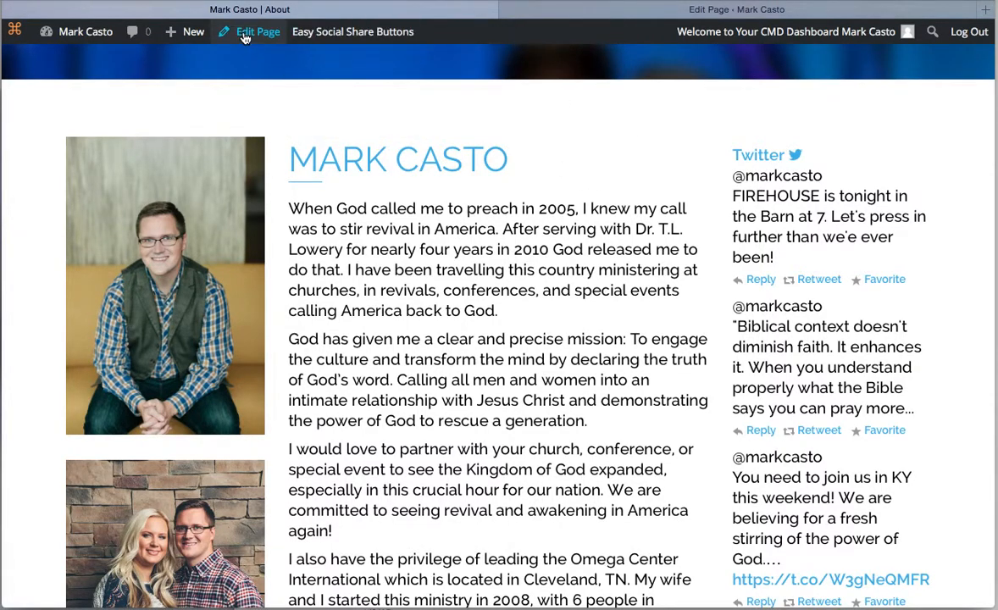
click(564, 10)
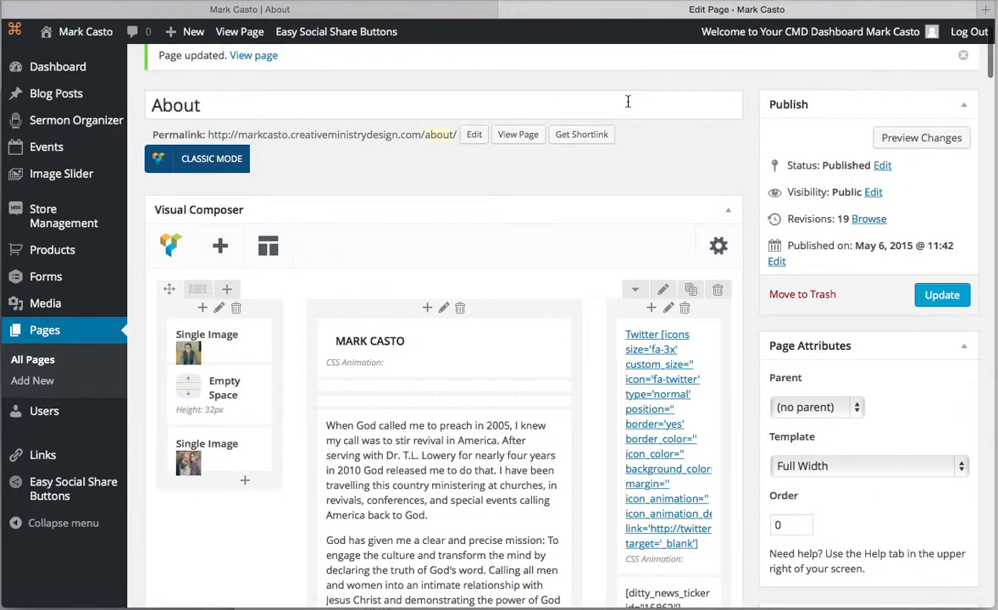
scroll(742, 151, up, 1)
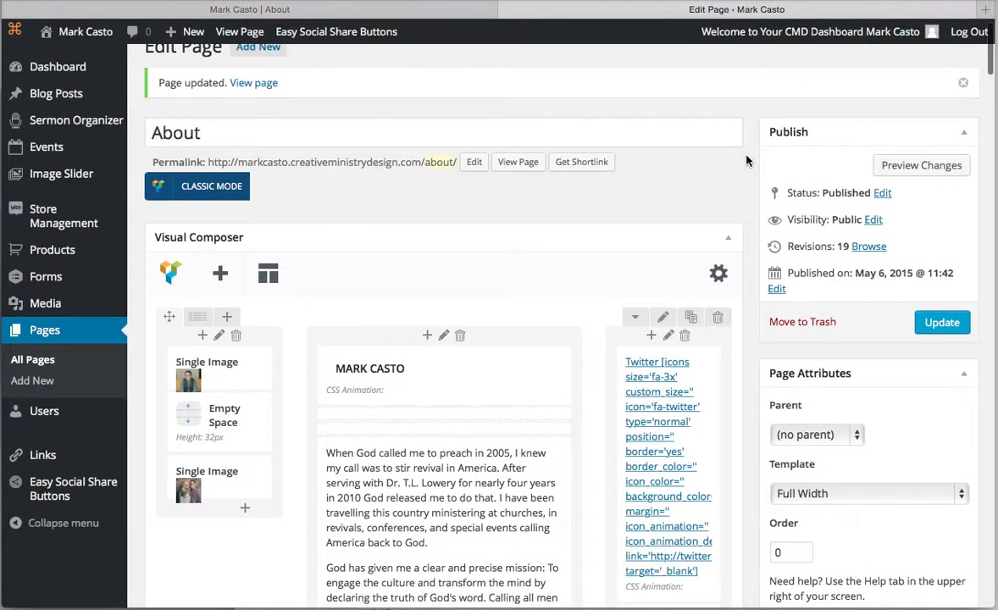
scroll(746, 159, down, 4)
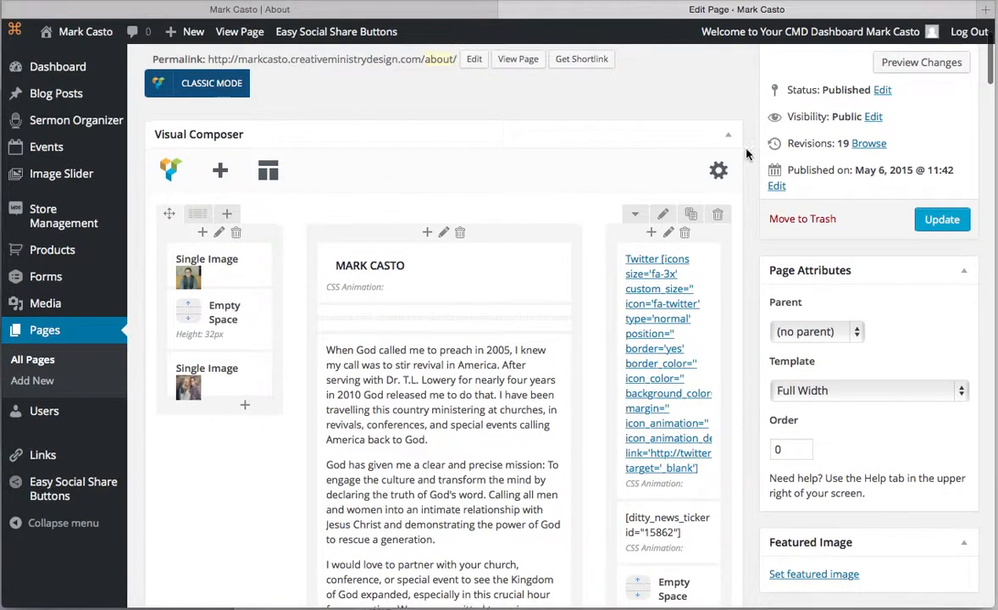
scroll(748, 121, down, 2)
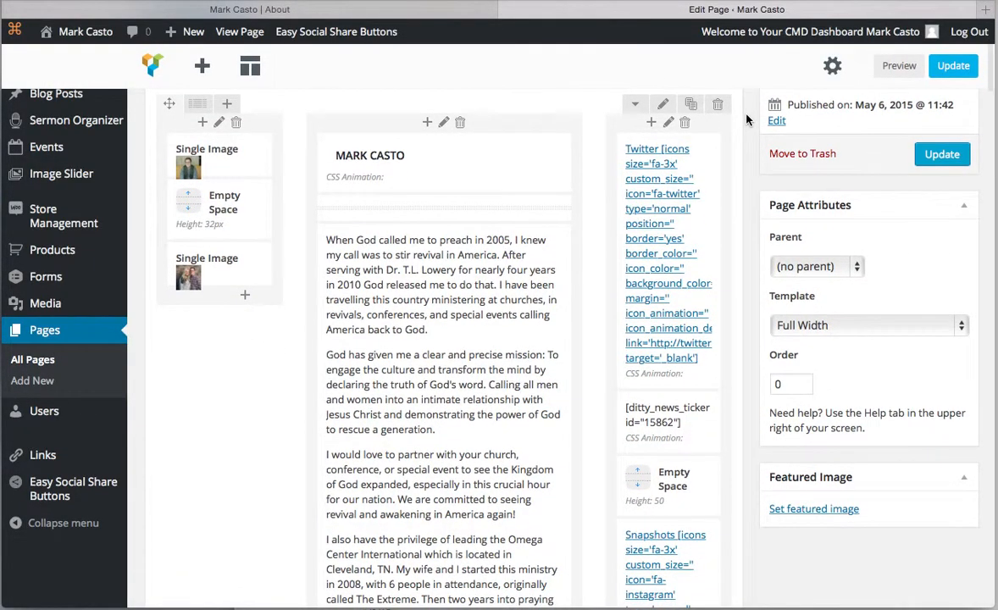
scroll(747, 121, down, 1)
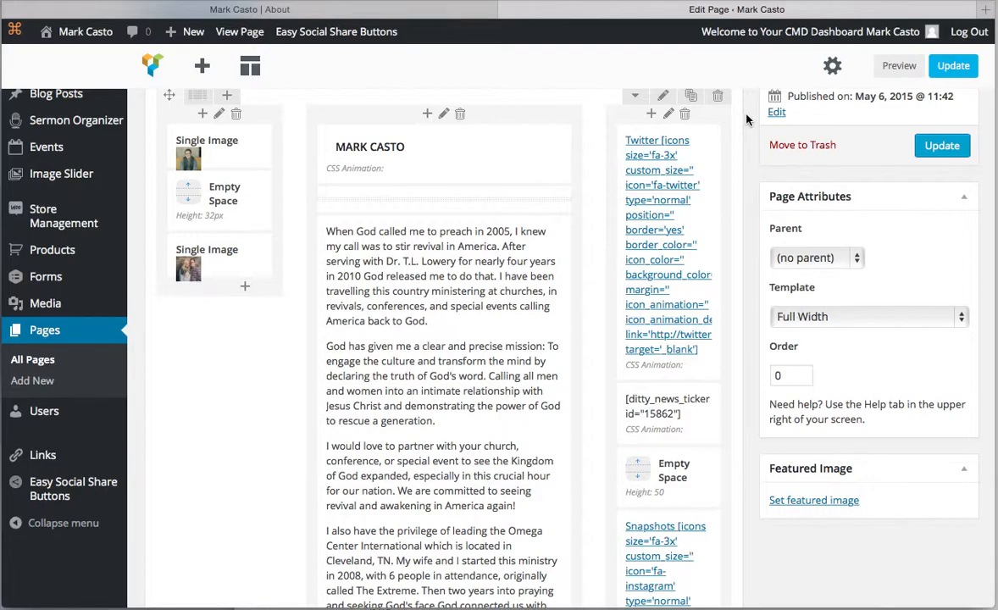
scroll(747, 119, up, 3)
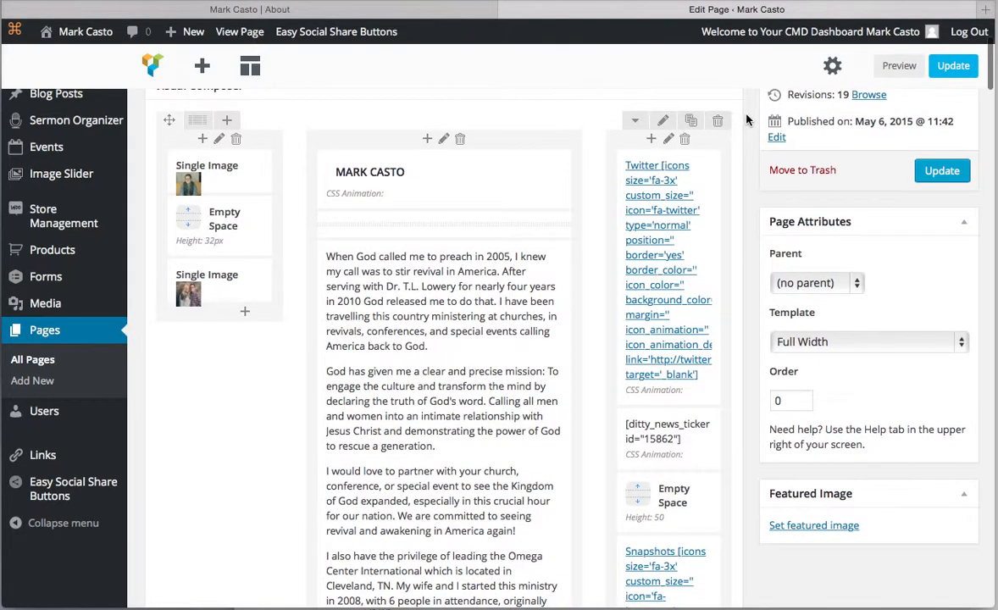
scroll(748, 120, down, 3)
scroll(747, 118, up, 4)
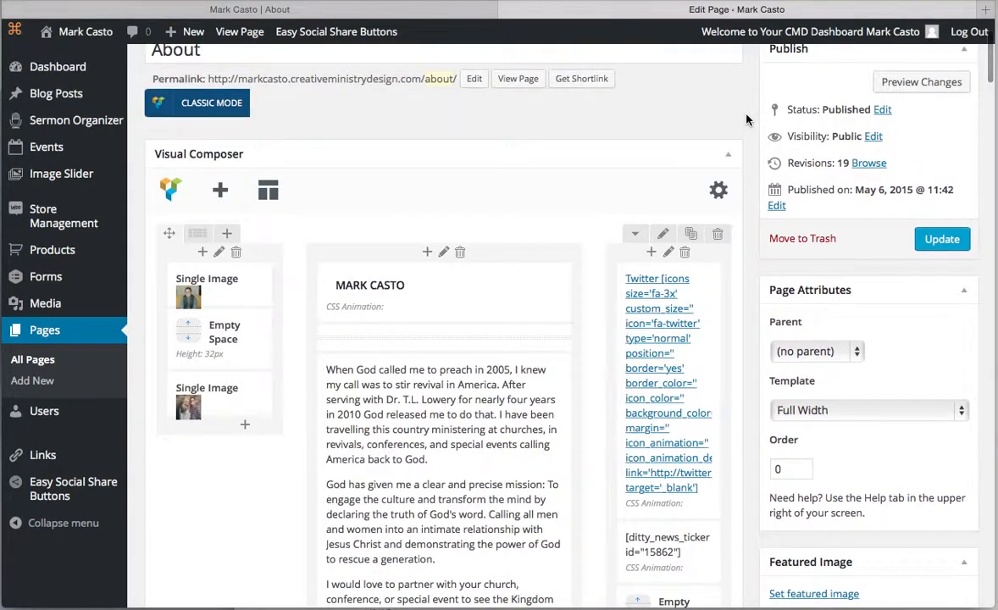
scroll(738, 125, down, 1)
scroll(286, 219, down, 5)
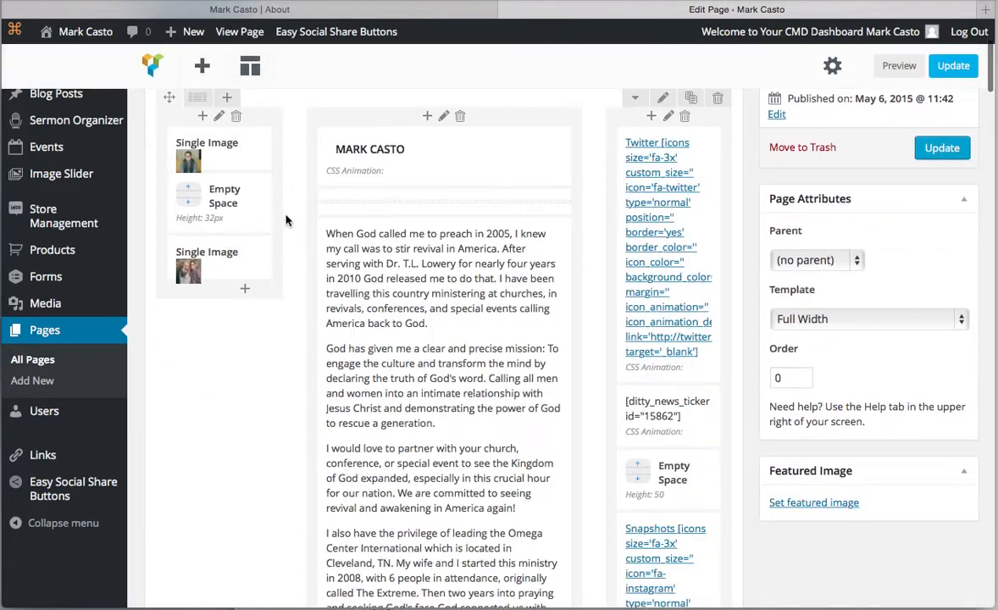
scroll(285, 221, up, 1)
drag(224, 197, 202, 244)
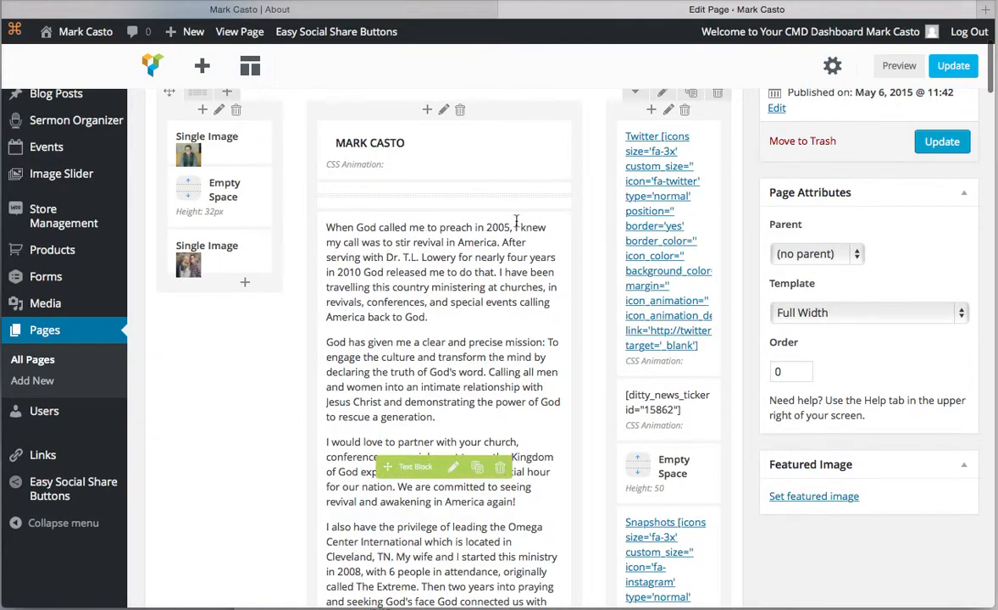
scroll(440, 422, down, 6)
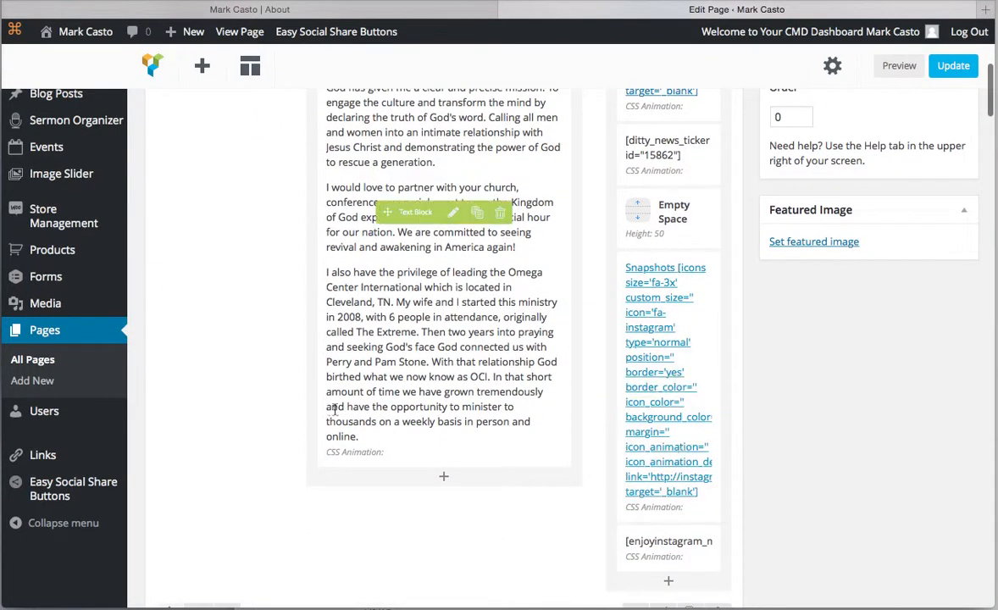
scroll(220, 329, down, 9)
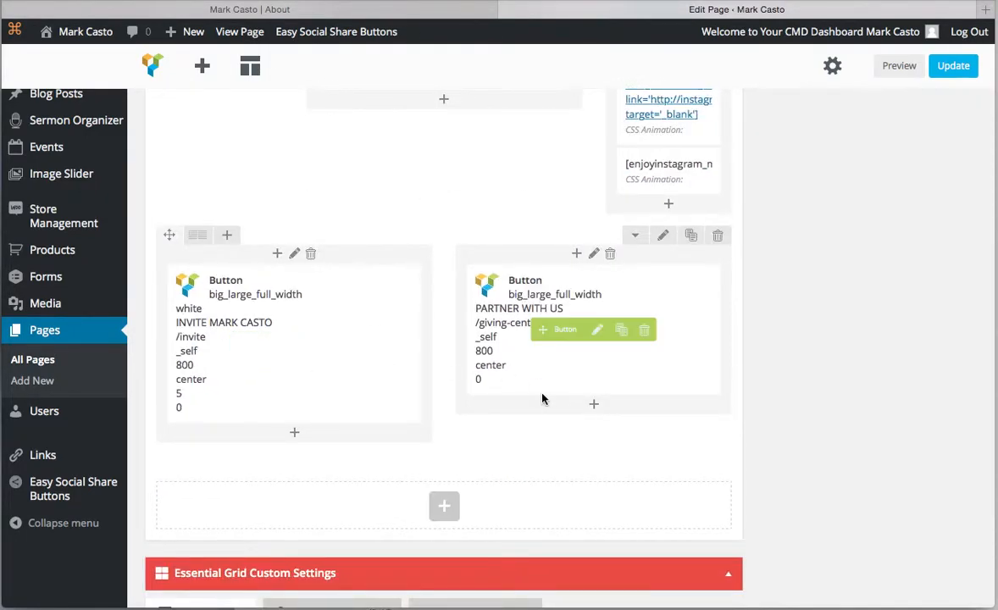
scroll(447, 279, up, 20)
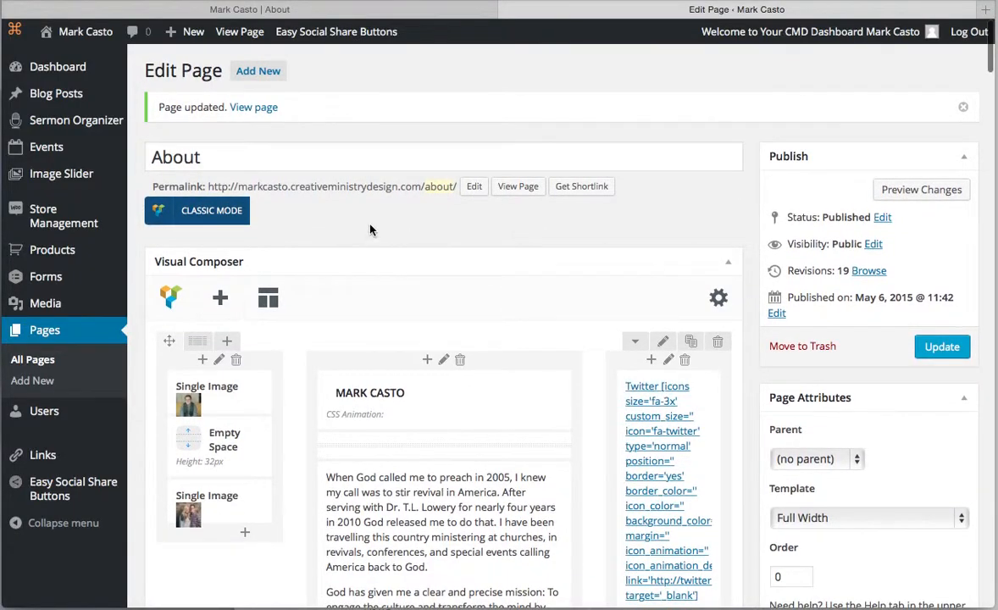
Step: Switch the About page to Classic Mode, look through its shortcode content, and return to the Backend Editor
scroll(369, 229, down, 1)
click(229, 172)
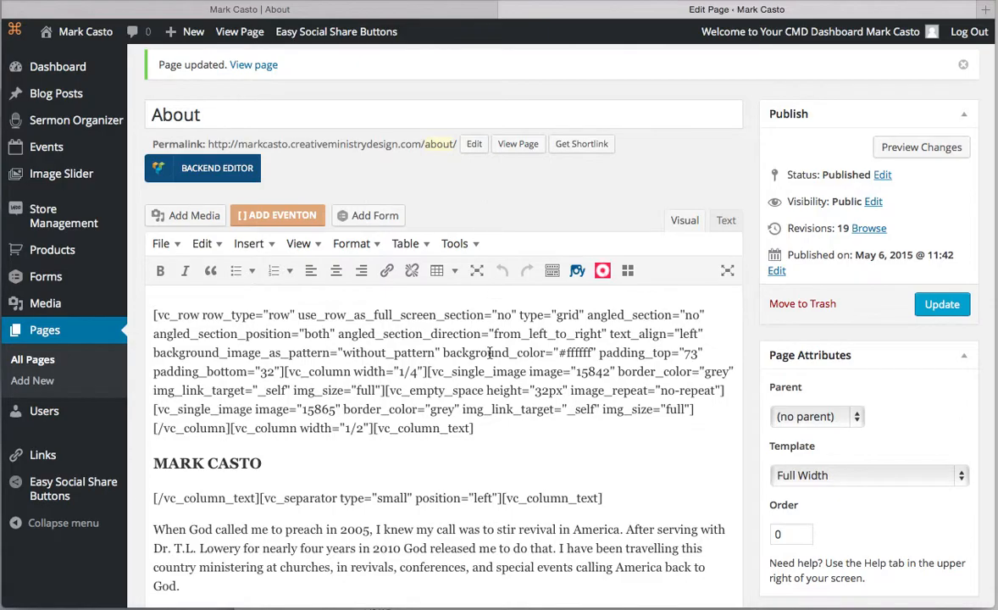
scroll(488, 353, down, 5)
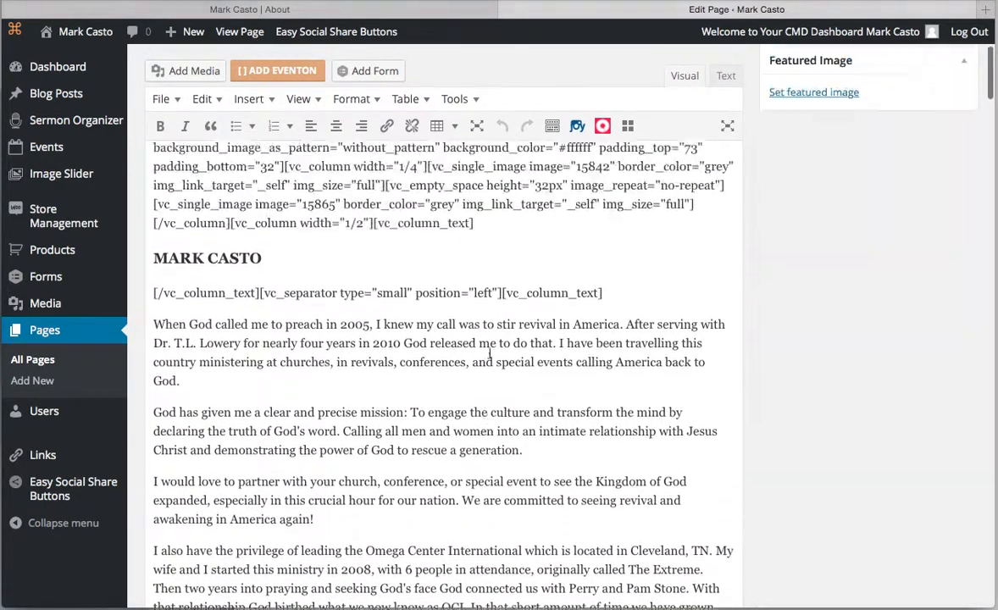
scroll(345, 237, up, 2)
scroll(350, 251, up, 4)
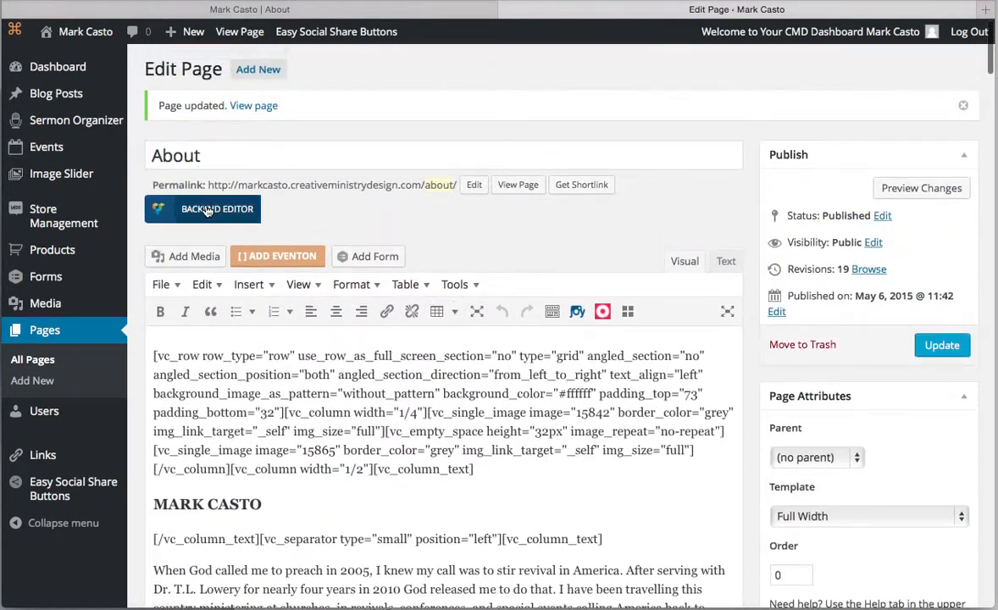
click(207, 209)
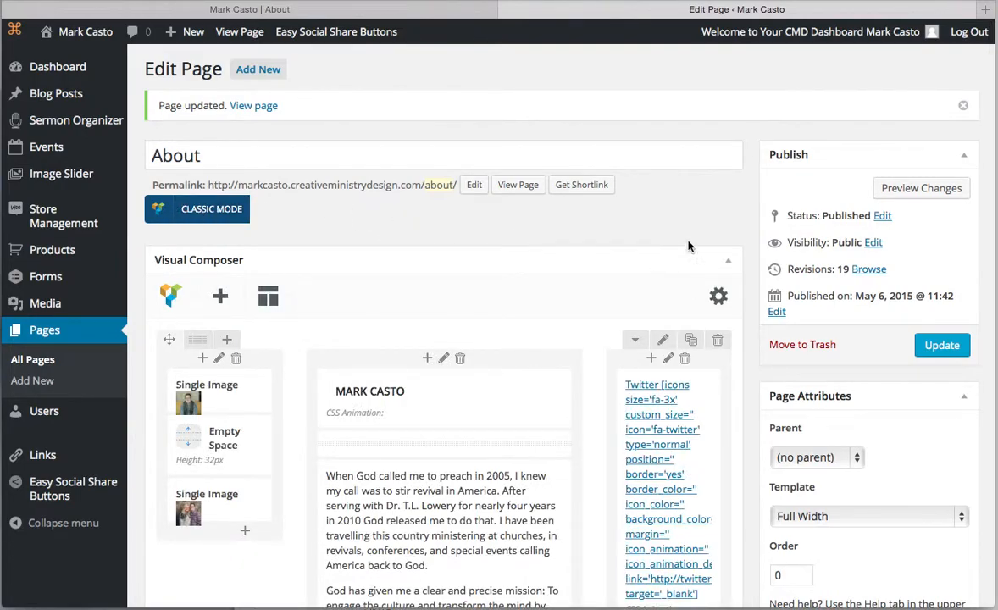
Step: Open the settings of the biography text block in the middle column, review its text and save the block
scroll(742, 231, down, 3)
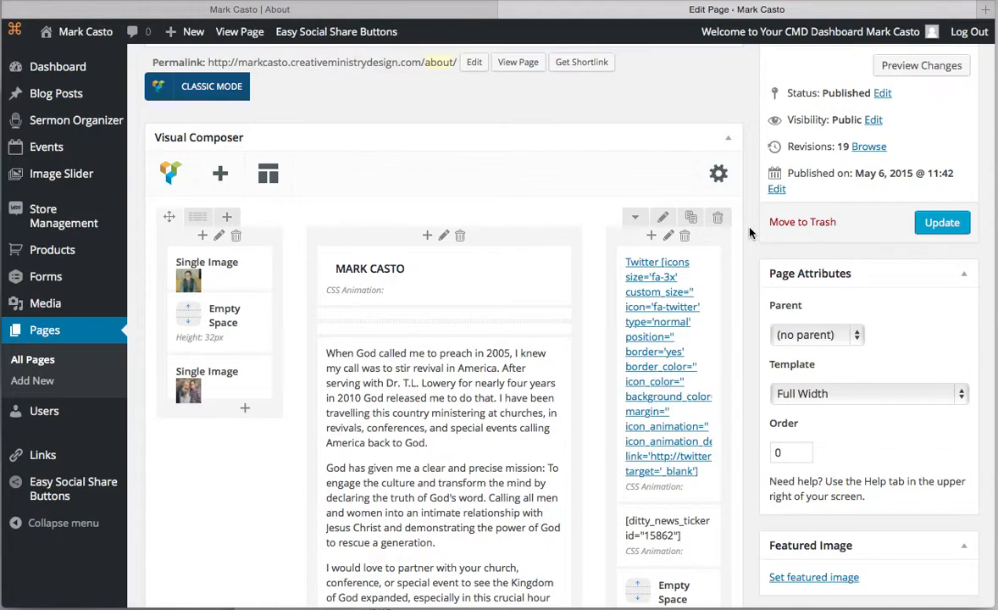
scroll(749, 233, down, 4)
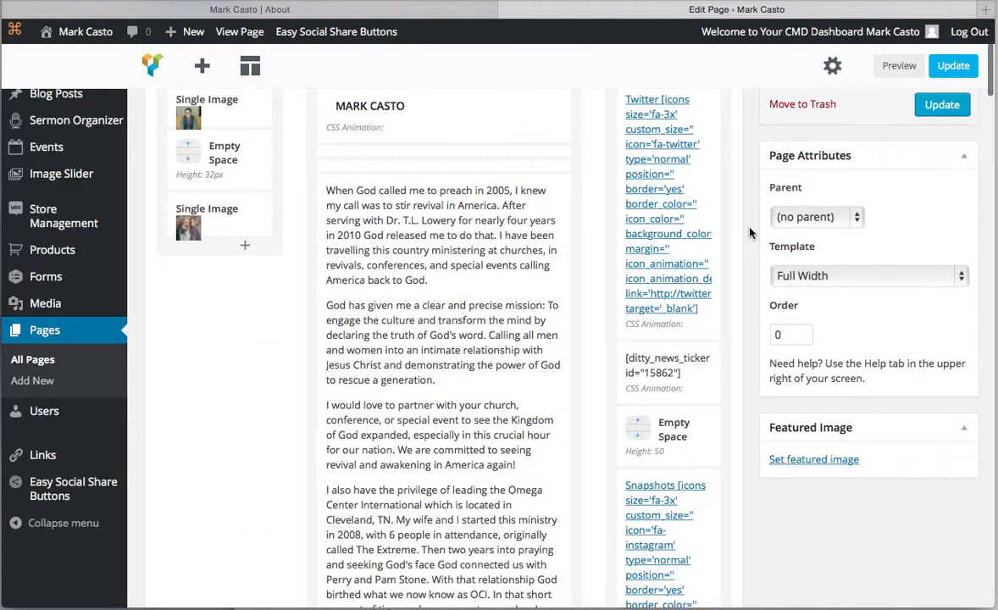
scroll(750, 233, down, 2)
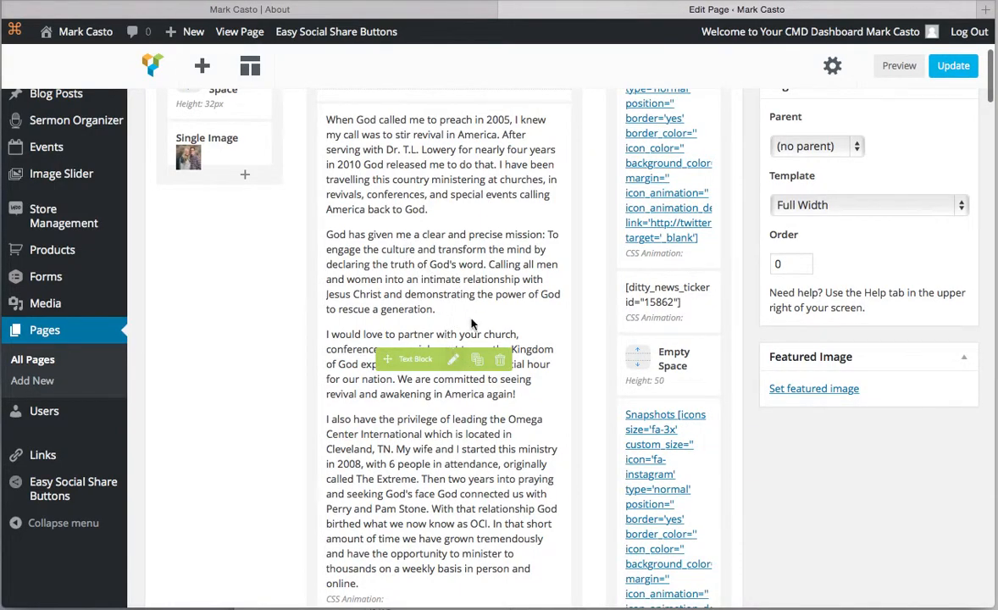
click(455, 364)
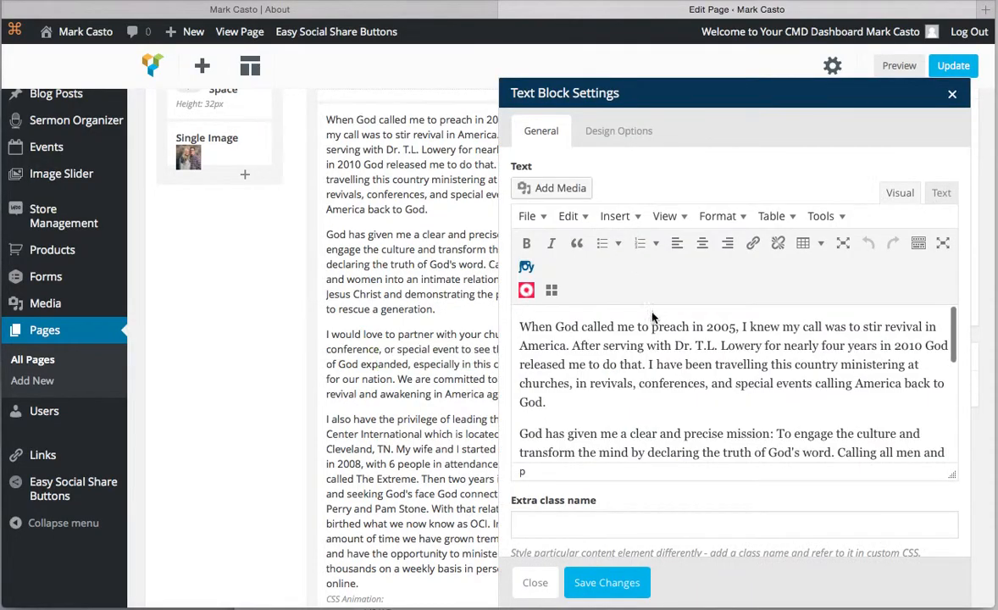
scroll(649, 369, down, 3)
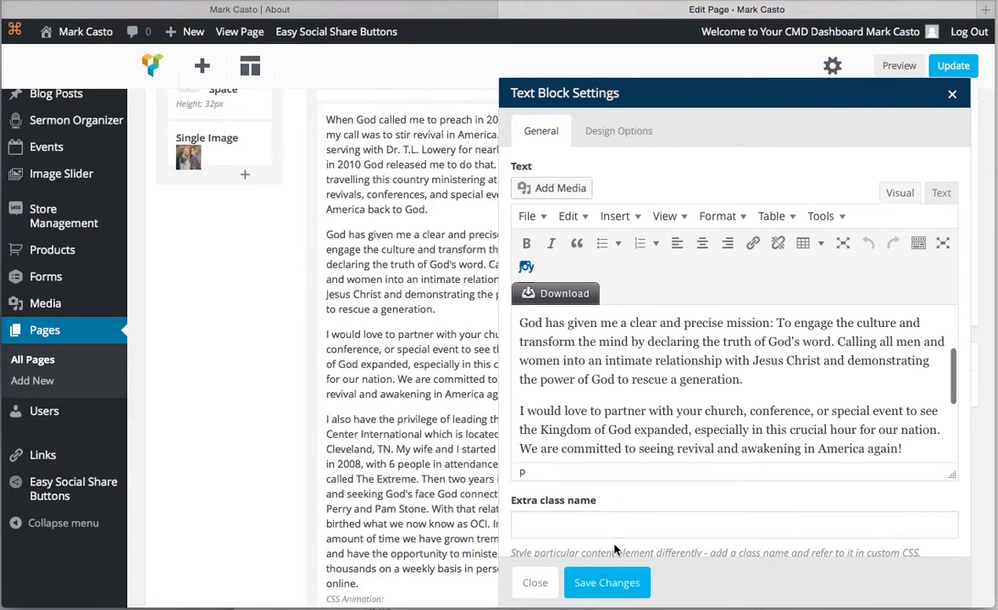
click(600, 583)
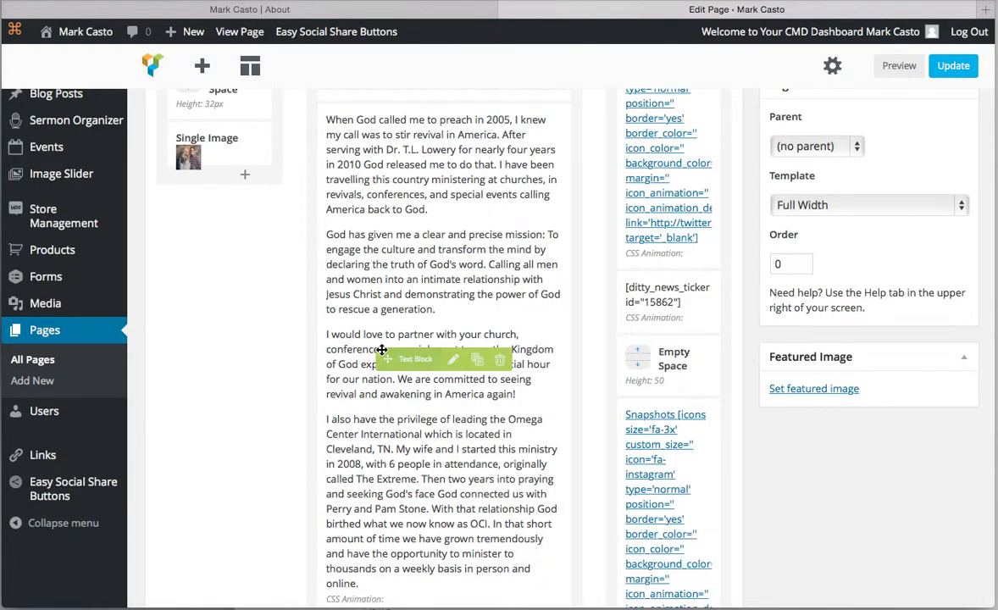
Step: Open the settings of the second Single Image element, the couple's photo, review its image options and save the element
scroll(381, 350, up, 5)
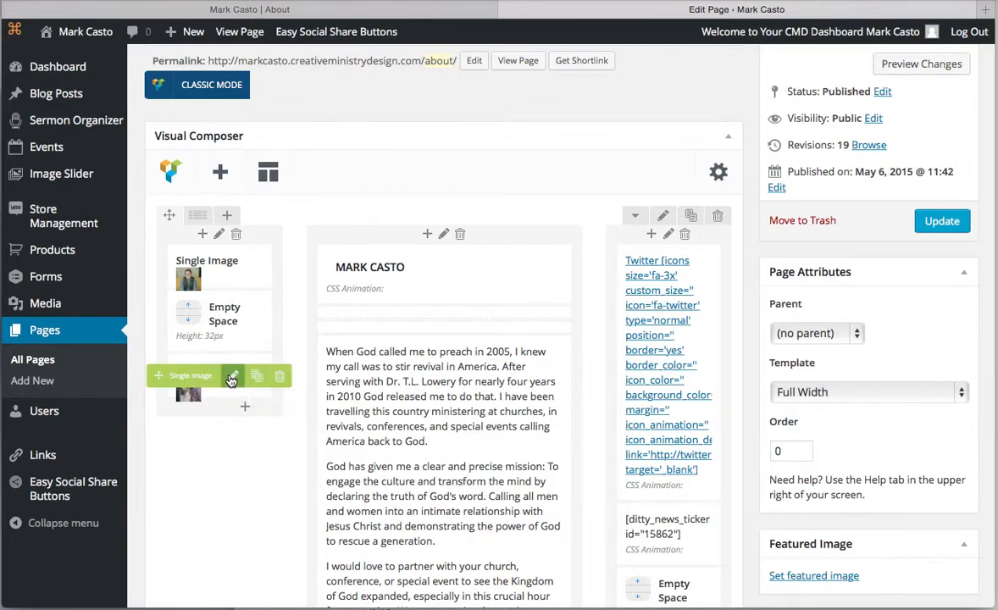
click(232, 377)
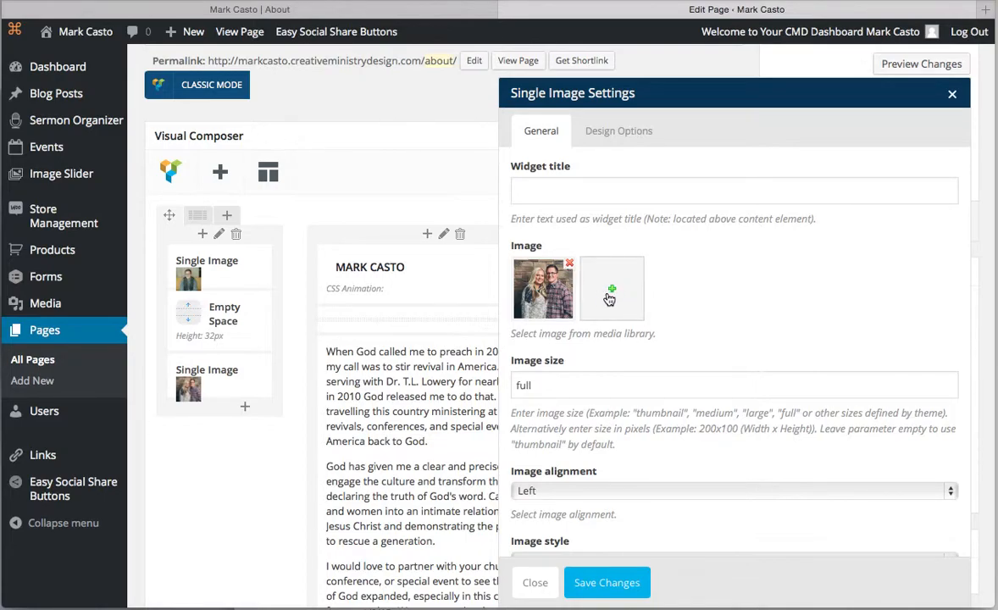
click(599, 583)
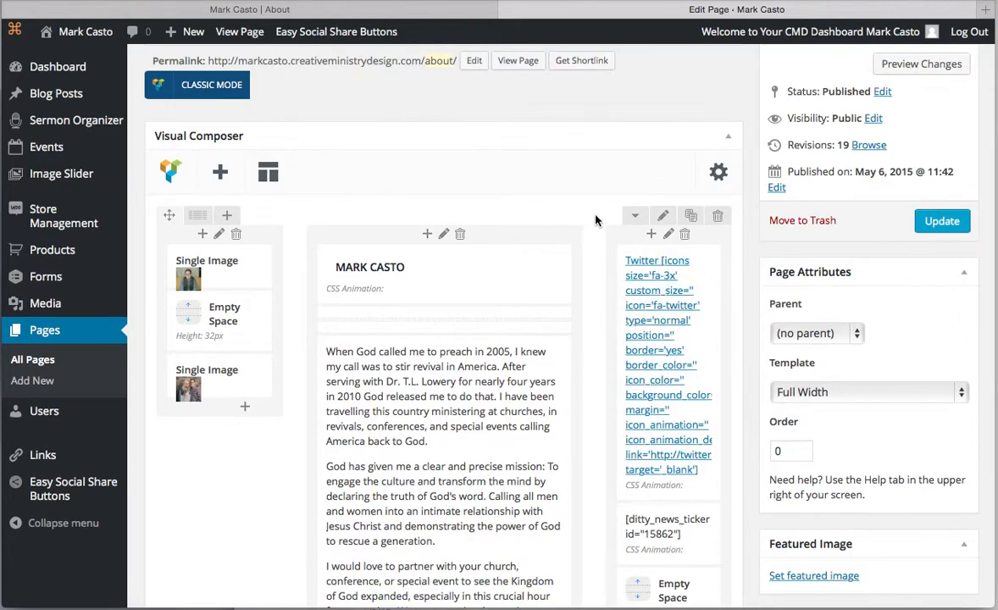
Step: Add a new row to the page layout below the row with the two buttons
scroll(596, 220, down, 10)
scroll(595, 220, down, 1)
scroll(450, 211, down, 4)
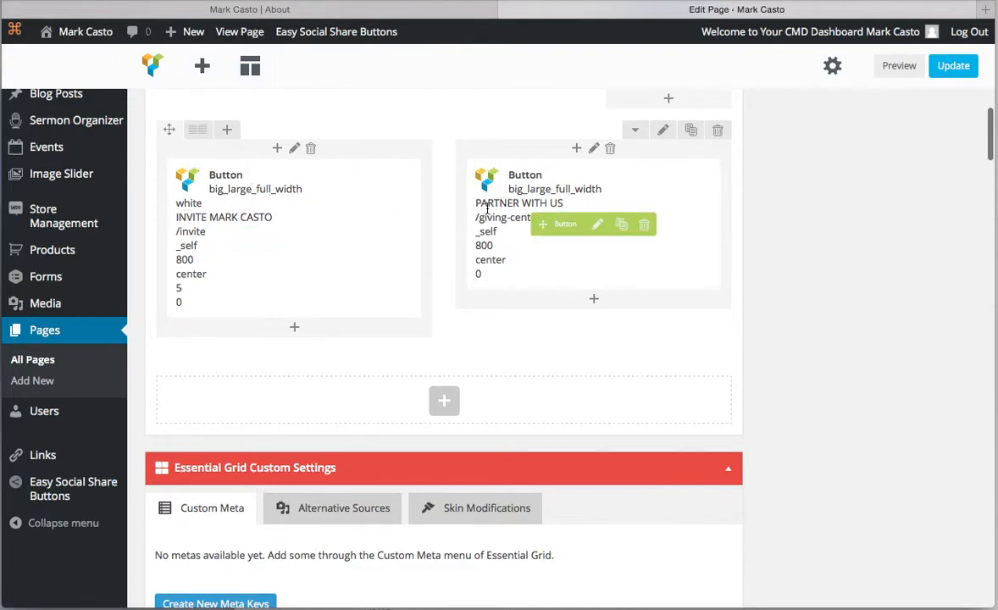
scroll(468, 238, down, 2)
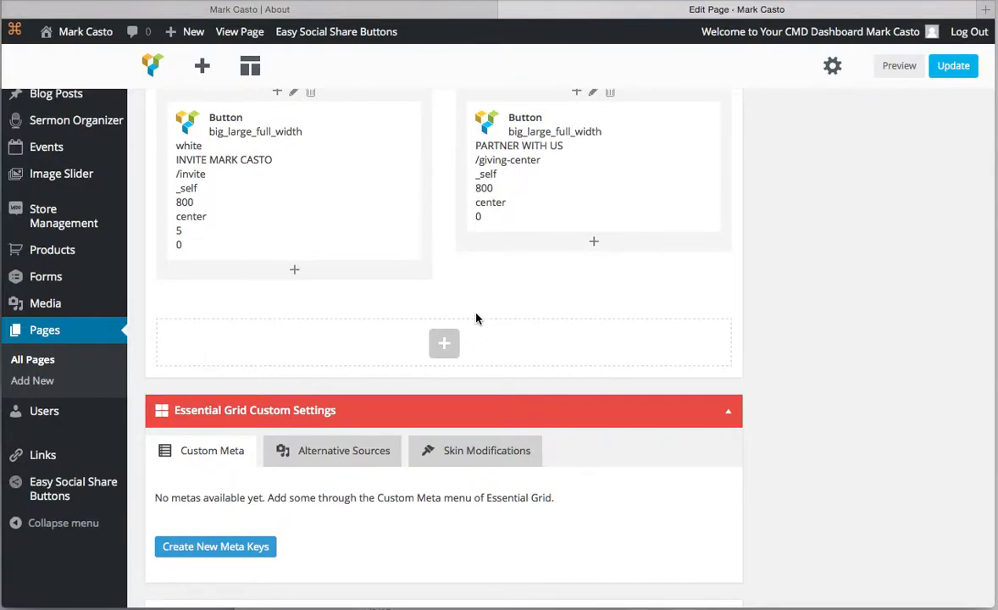
click(445, 348)
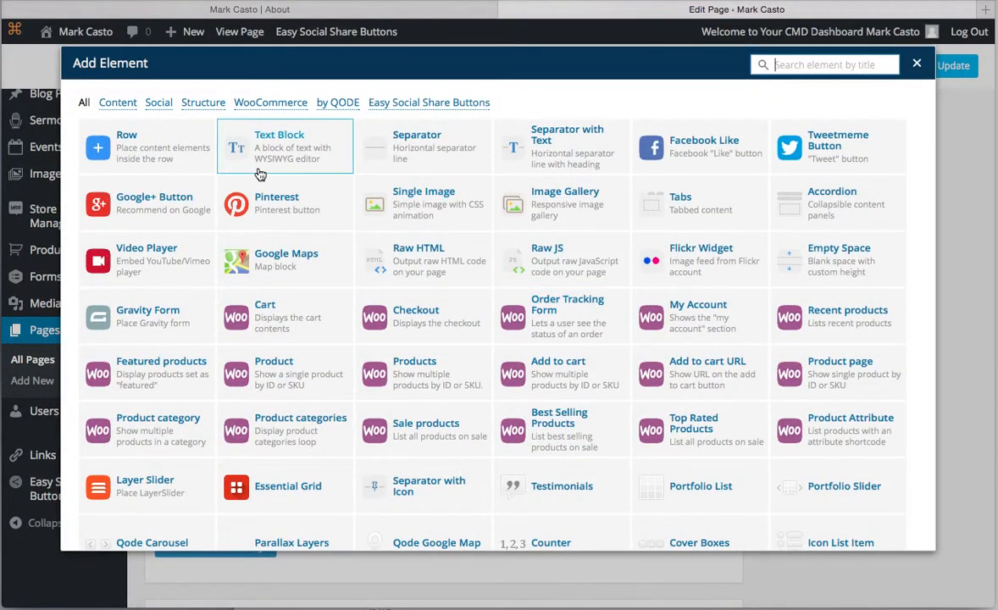
click(171, 160)
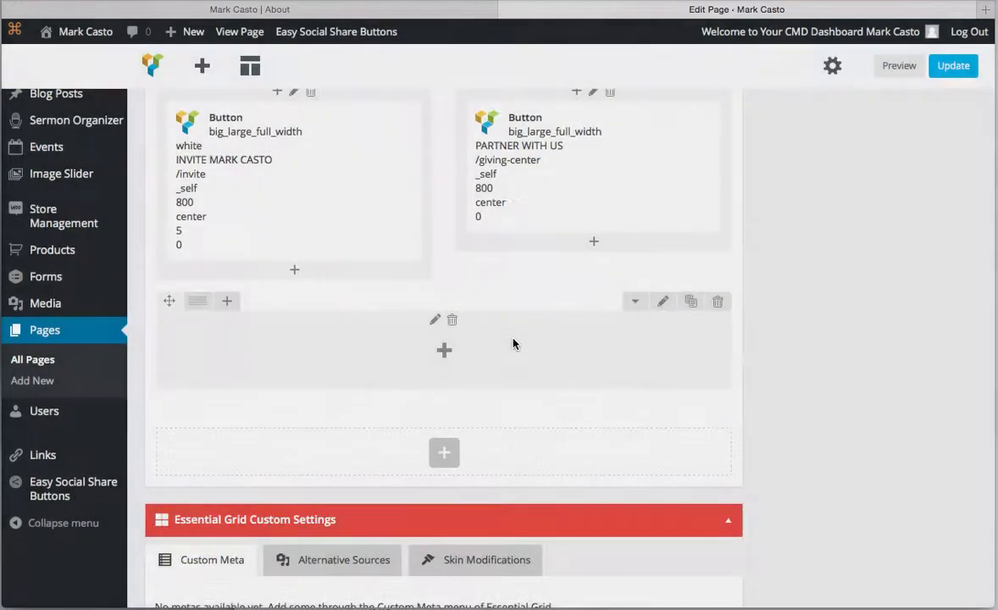
Step: Insert a Text Block element into the new empty row below the buttons
scroll(813, 373, up, 2)
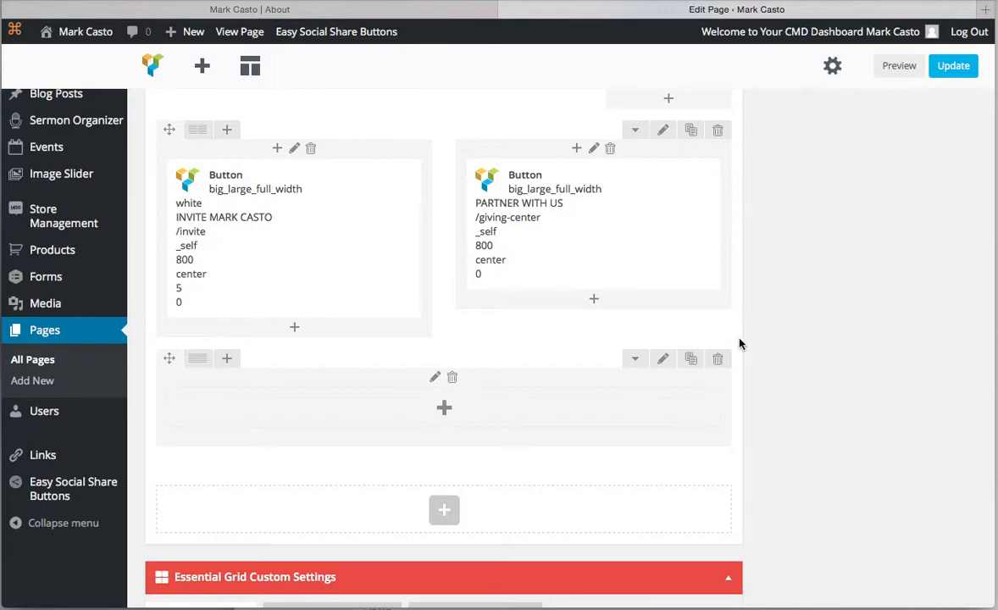
scroll(461, 341, up, 5)
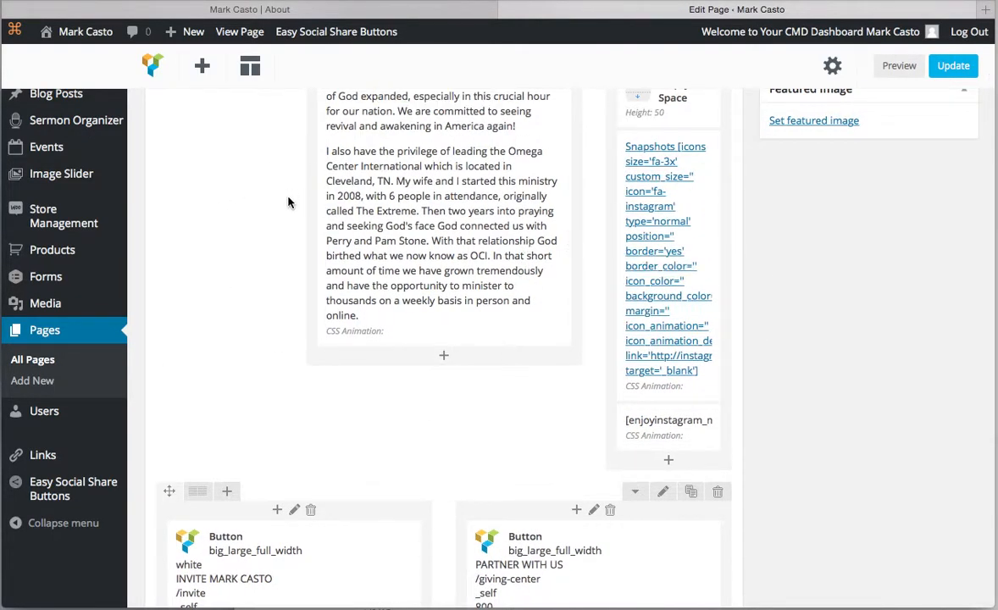
scroll(292, 337, up, 3)
scroll(254, 170, up, 2)
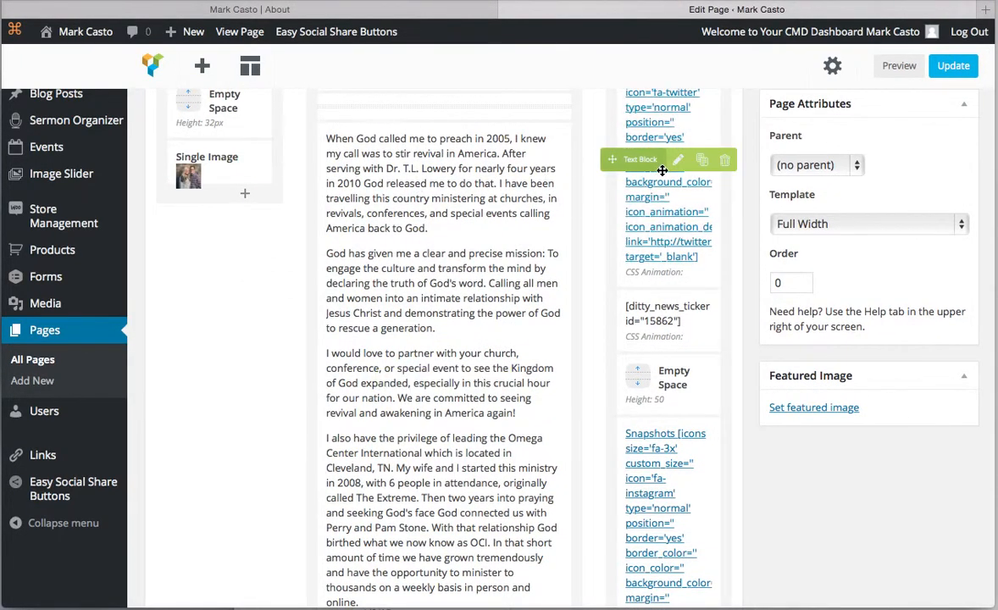
scroll(746, 299, down, 10)
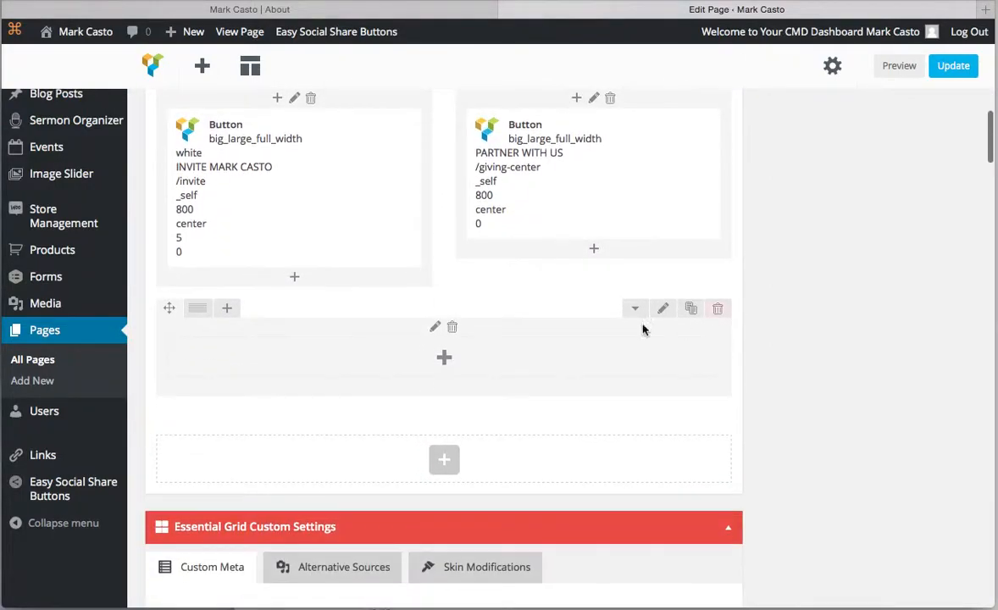
click(444, 357)
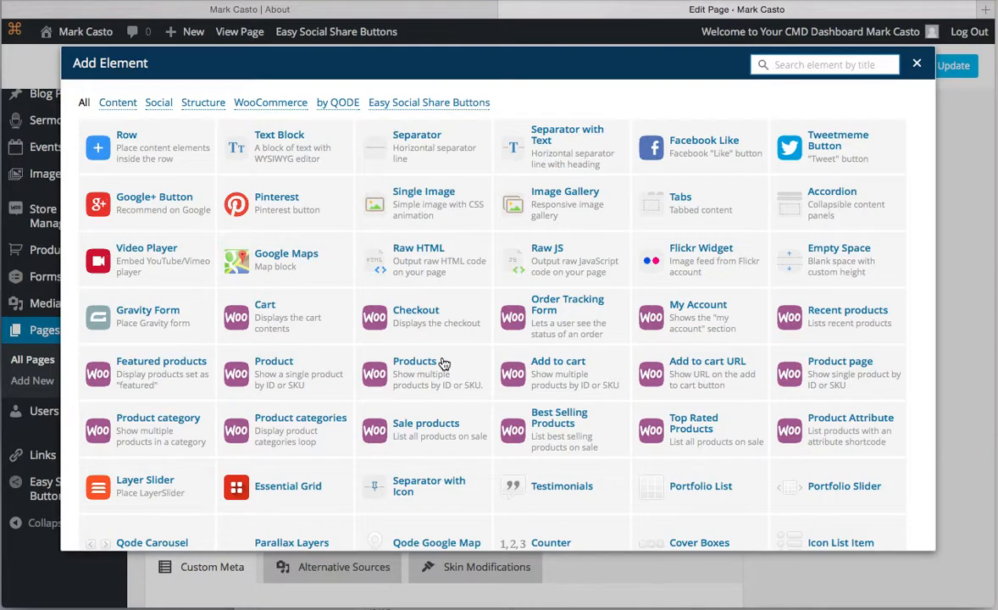
click(267, 159)
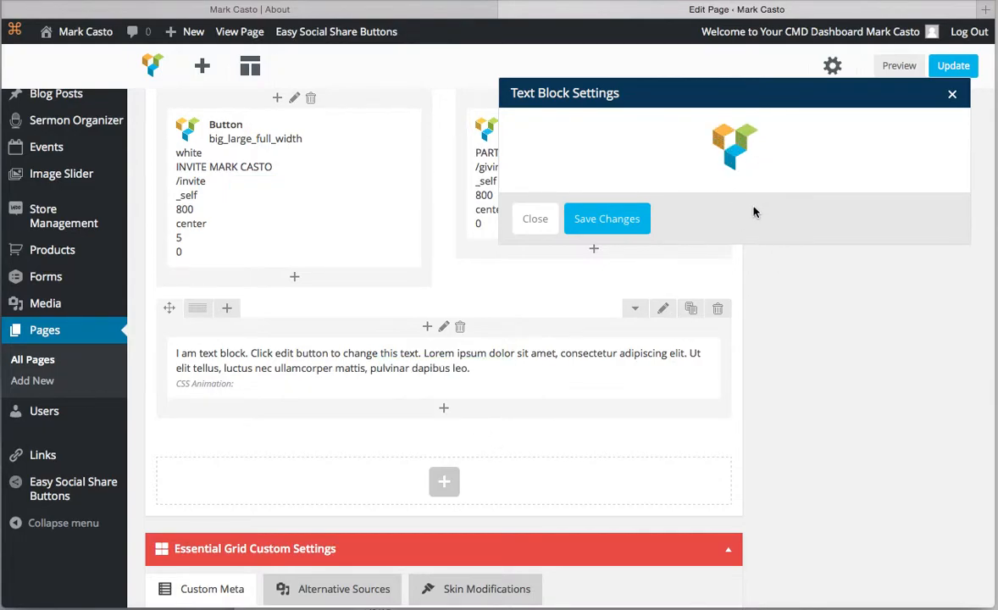
Step: Replace the block's placeholder text with a line about the preacher plus "He's a great preacher. And other endorsement stuff." and save the block
drag(677, 402, 477, 294)
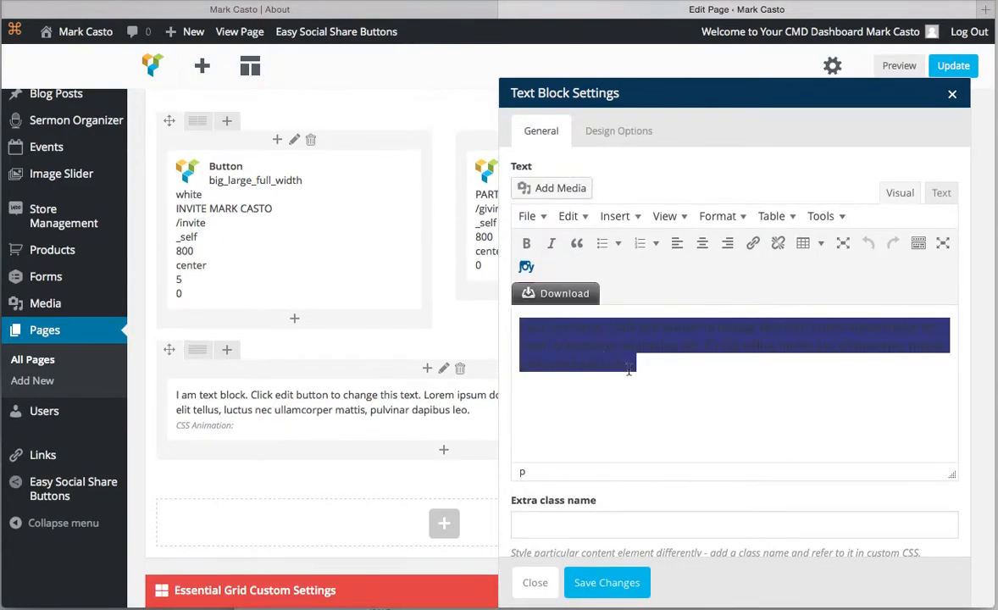
text(Say stuff about mark.)
text(He's a great preacher)
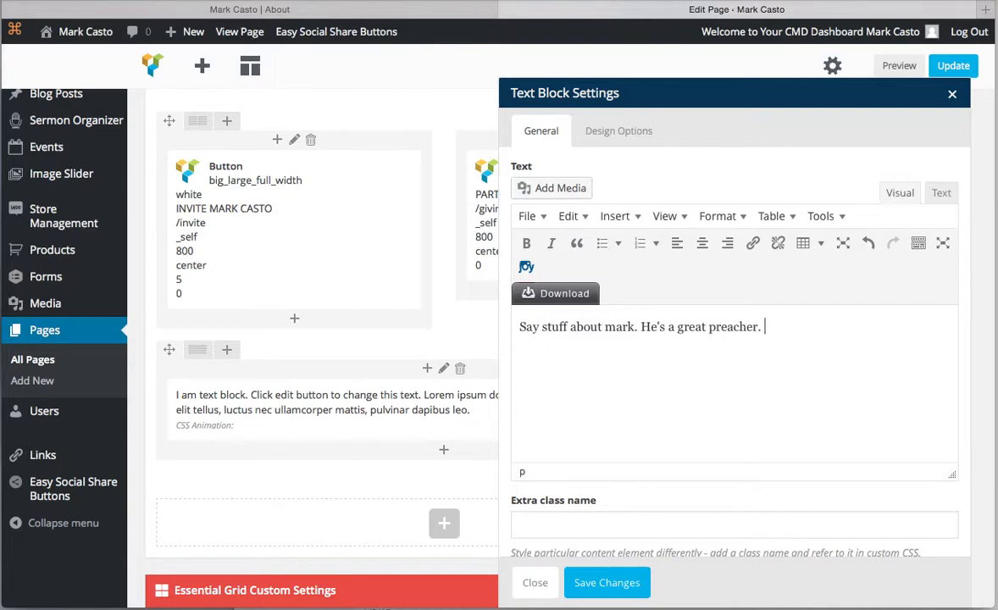
text(. And other endorsement stuff.)
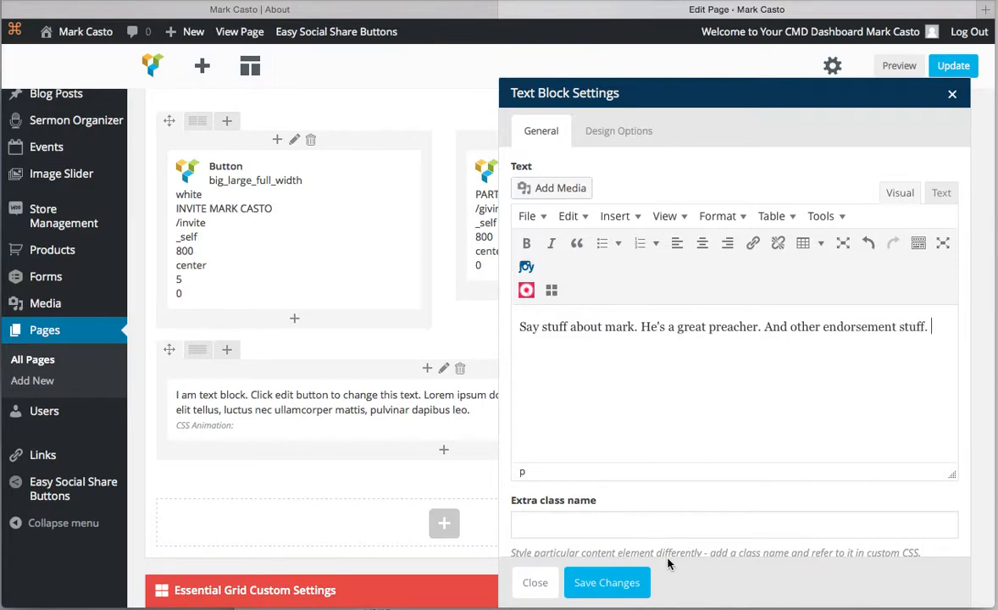
click(603, 584)
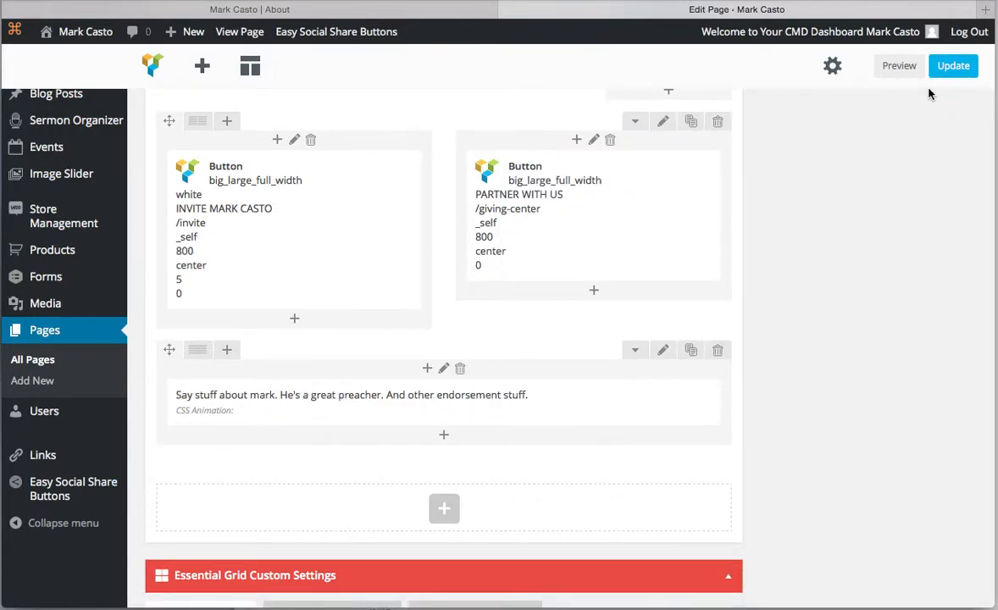
Step: Update the About page and reload its live version
click(951, 72)
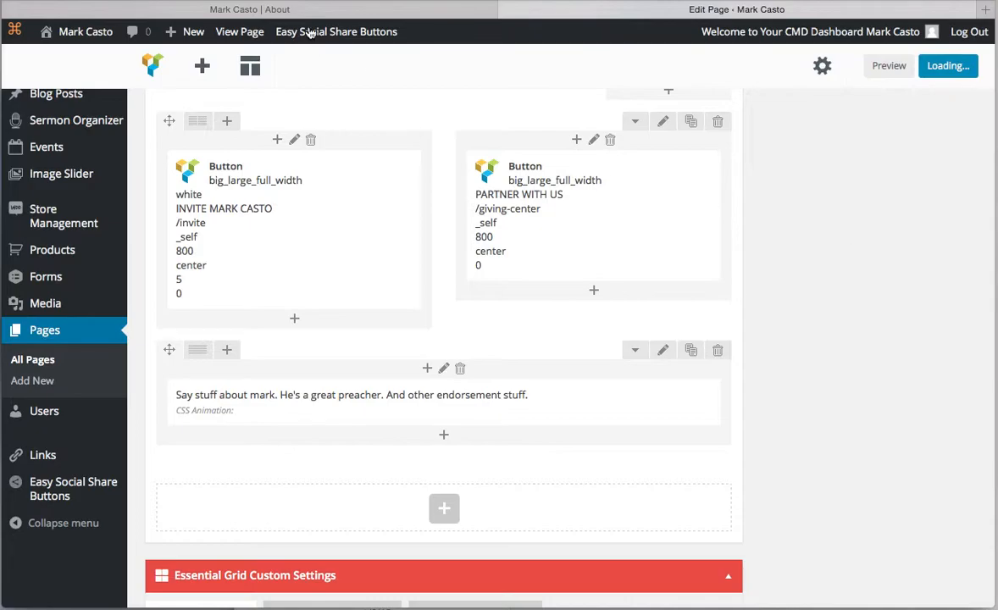
click(275, 12)
key(super+l)
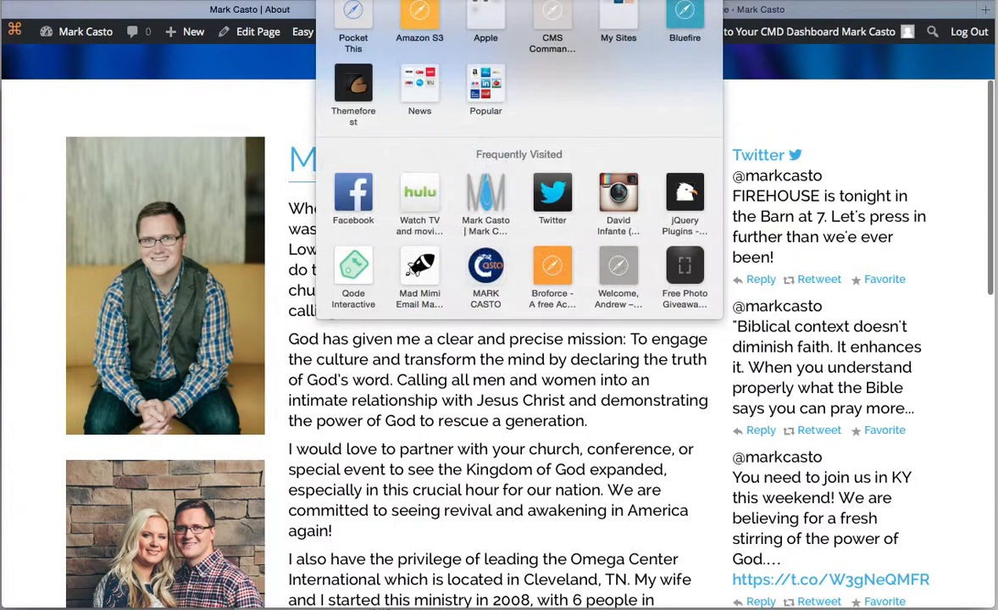
key(Return)
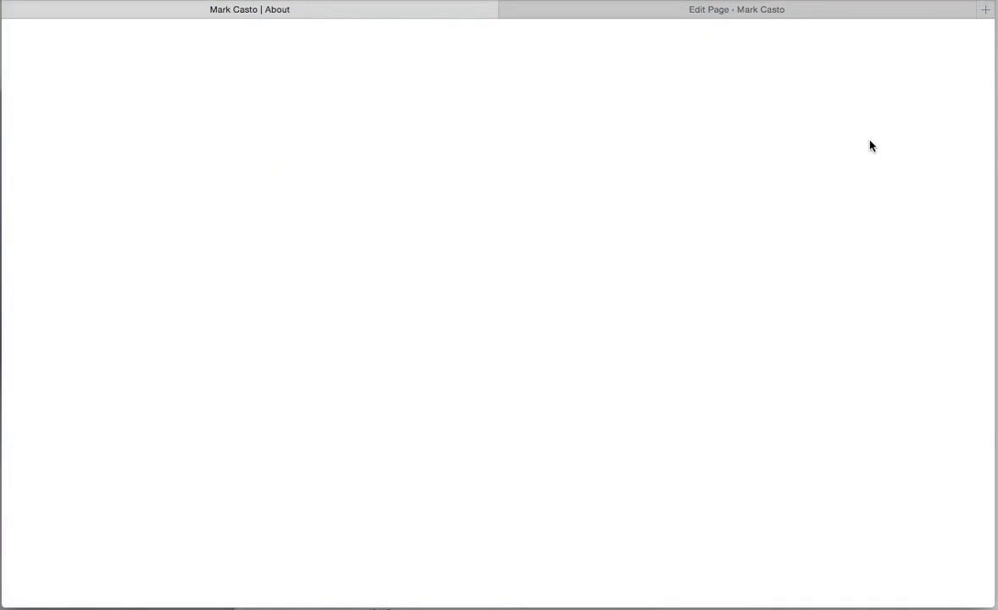
Step: Compare the endorsement text block in the editor with how it sits below the buttons on the live About page
click(746, 11)
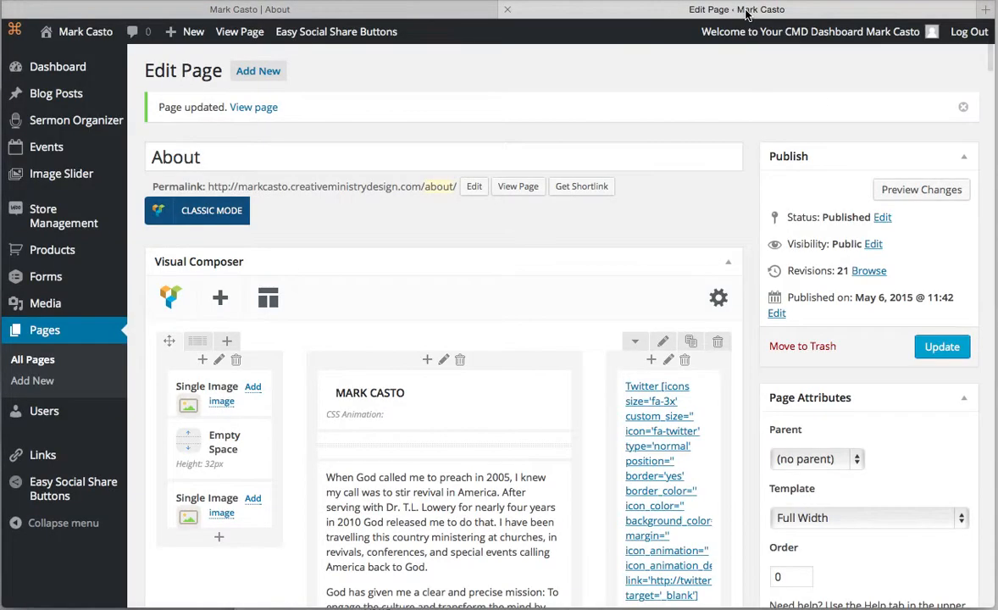
scroll(563, 239, down, 15)
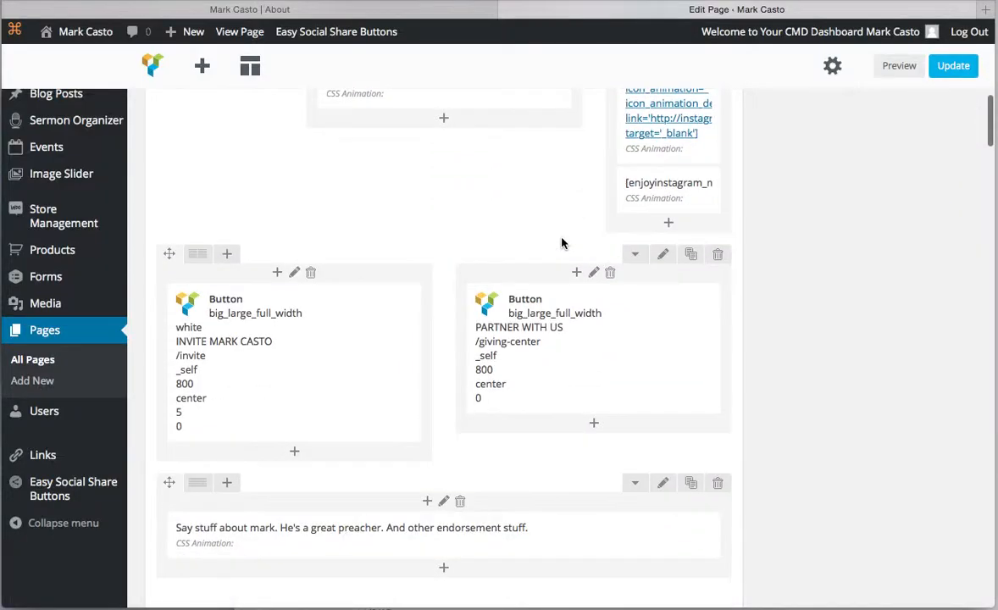
click(254, 9)
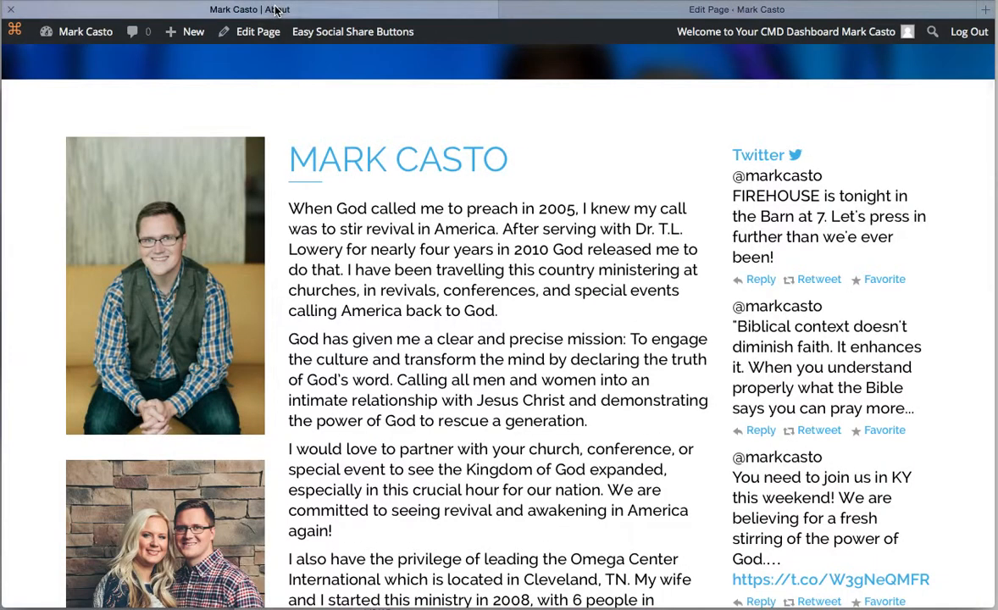
scroll(560, 113, down, 10)
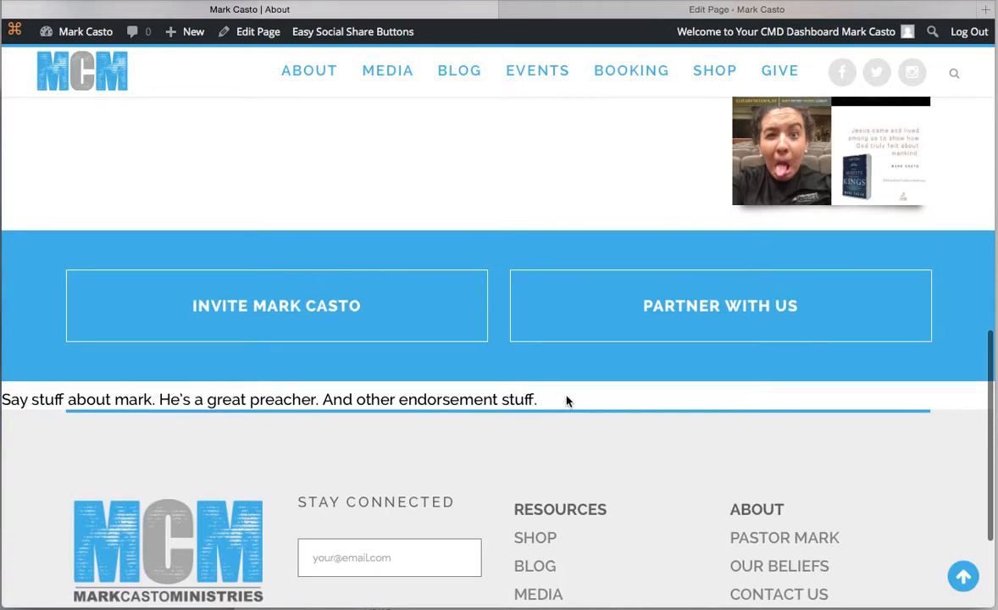
scroll(547, 398, down, 1)
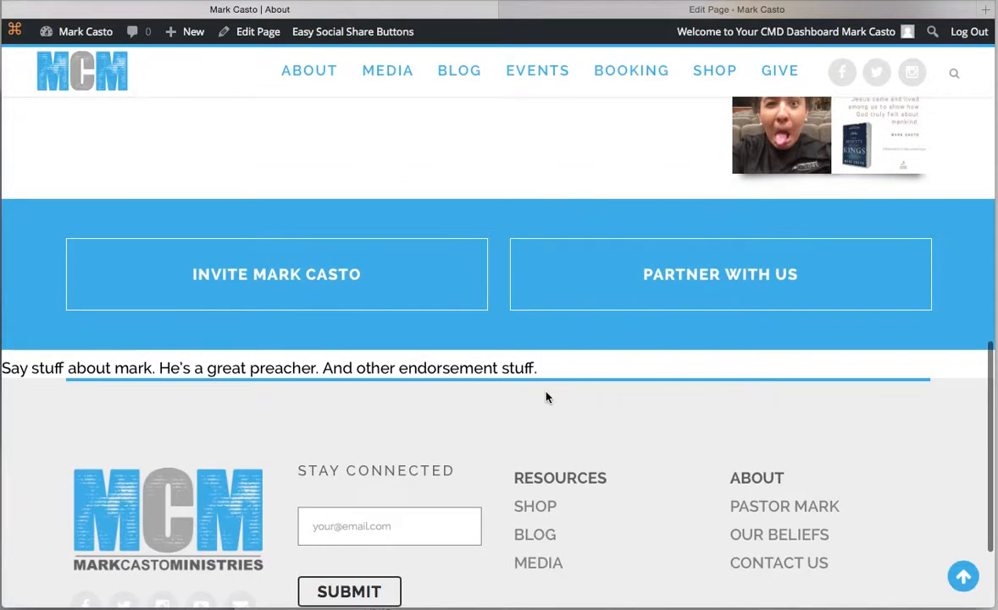
scroll(547, 398, up, 2)
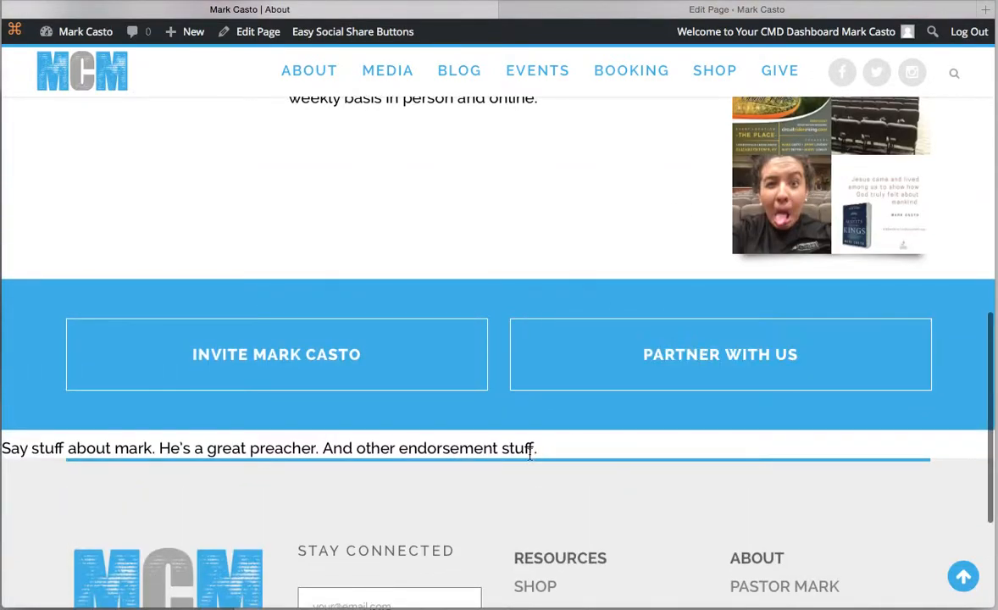
scroll(544, 424, down, 1)
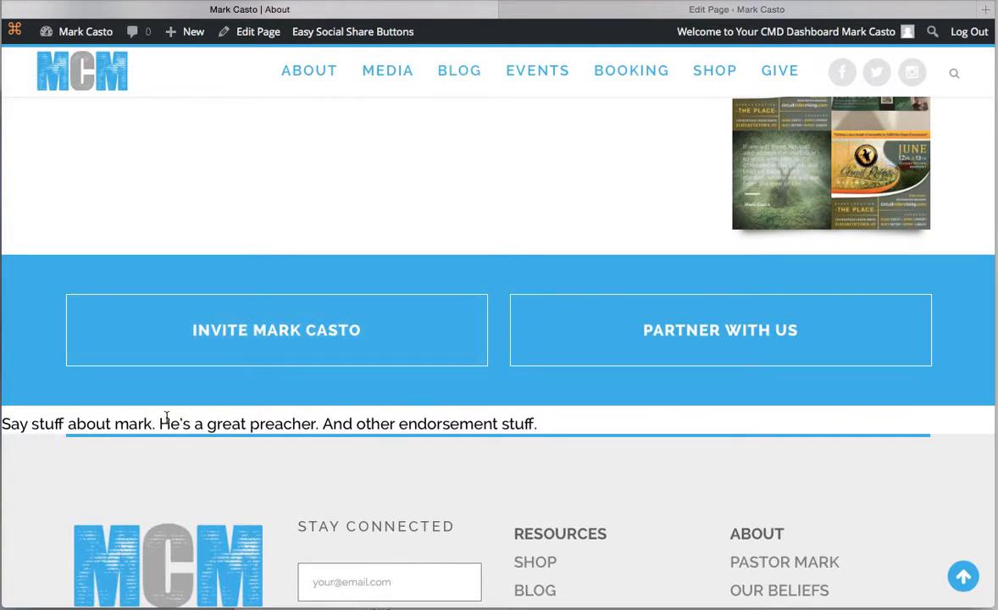
Step: Return to the page editor, open the settings of the endorsement text's row and set its Type to In Grid
click(624, 12)
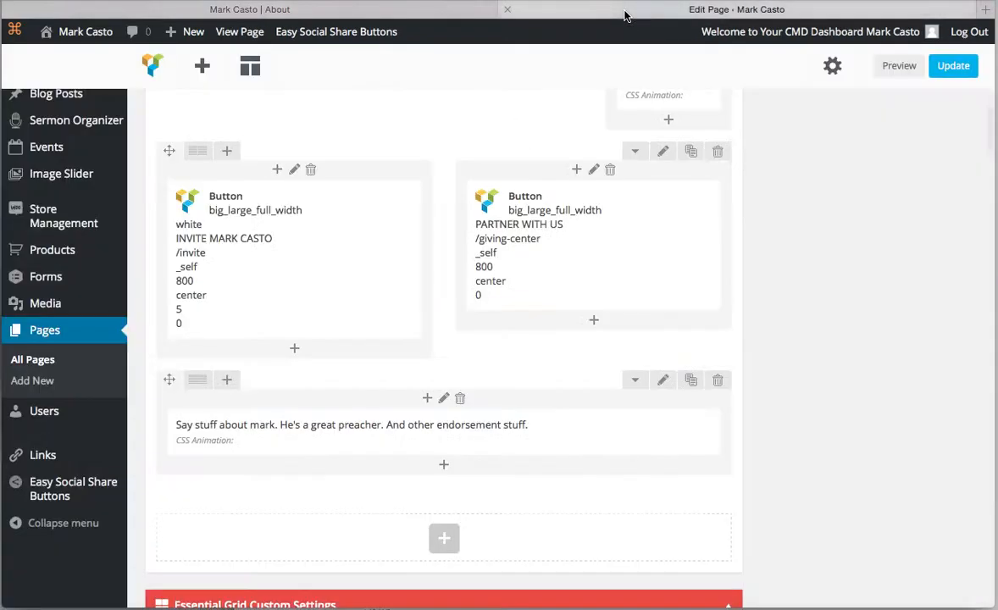
scroll(744, 273, up, 15)
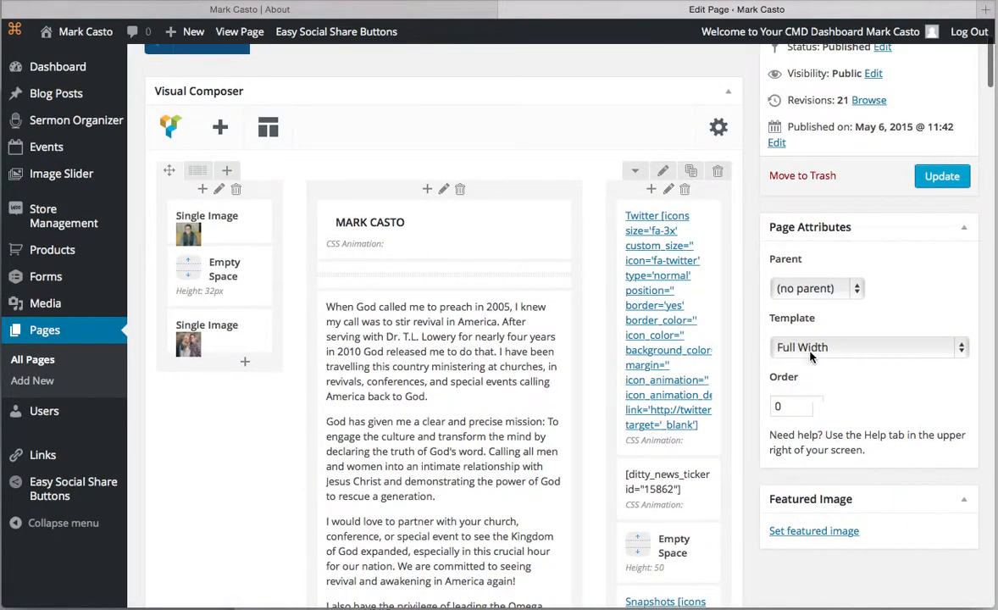
scroll(757, 337, down, 5)
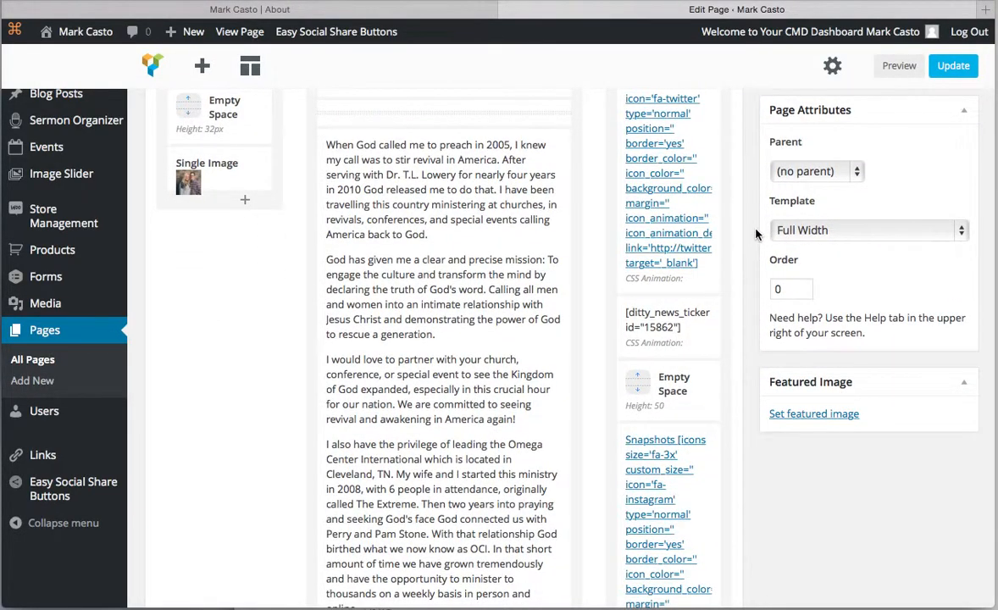
scroll(749, 229, down, 15)
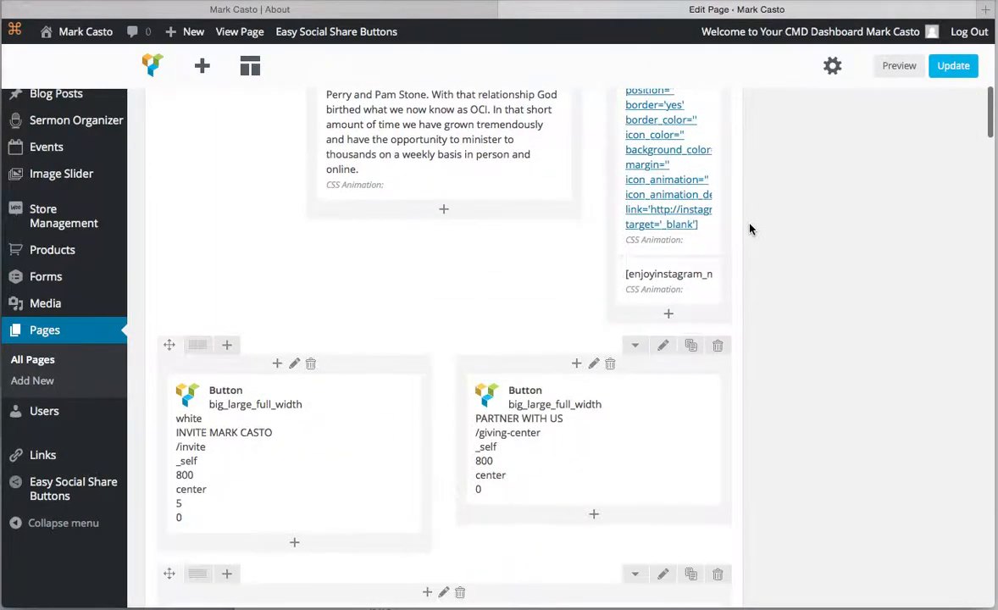
scroll(749, 229, down, 4)
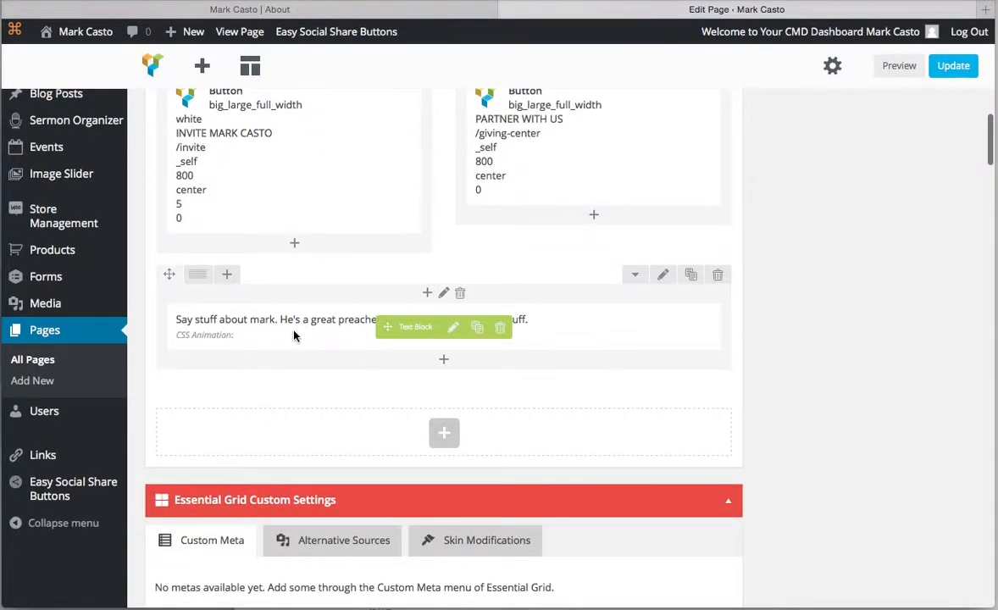
click(664, 279)
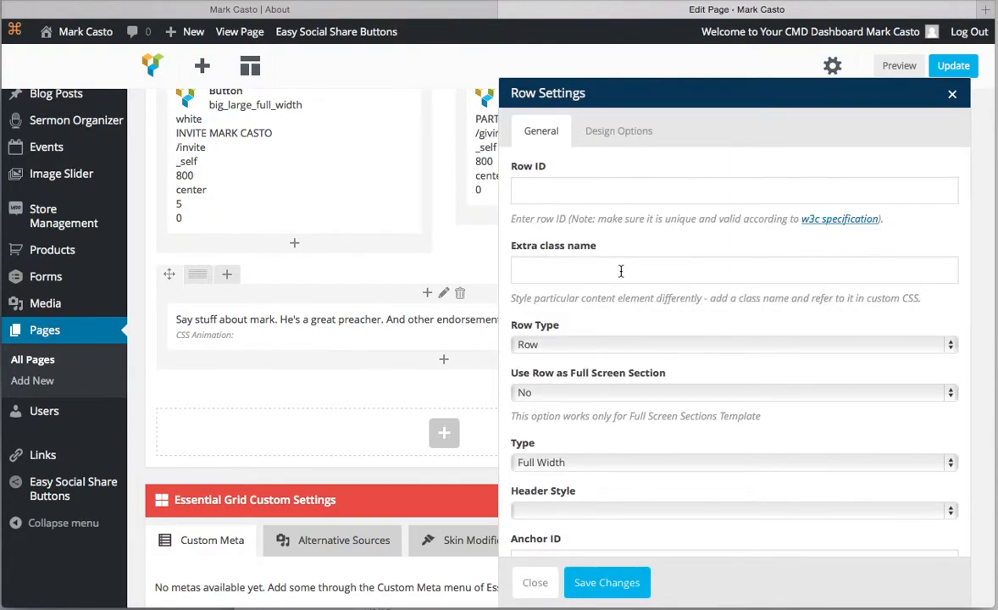
scroll(620, 275, down, 2)
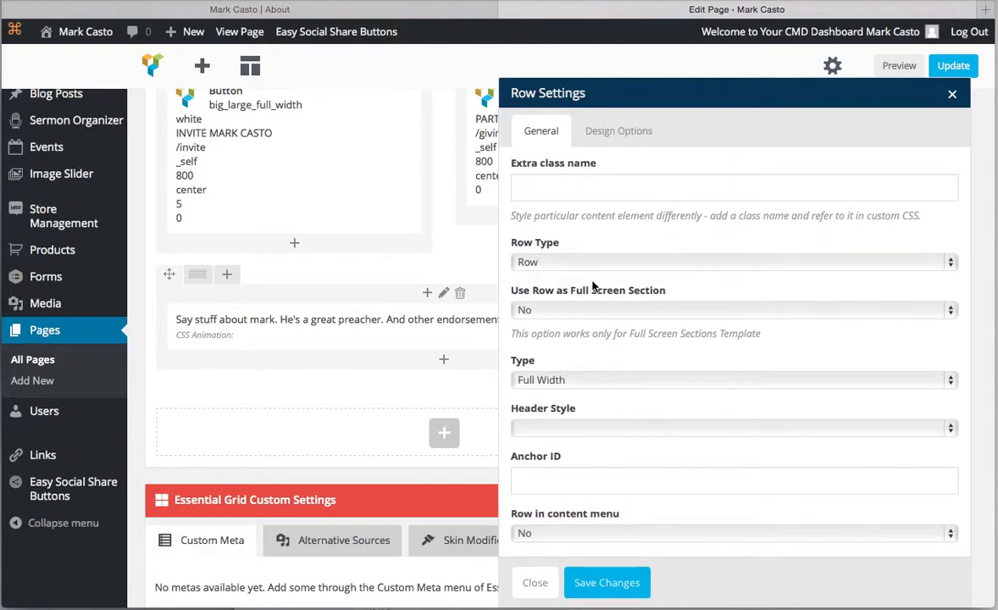
scroll(593, 281, down, 2)
scroll(593, 282, down, 1)
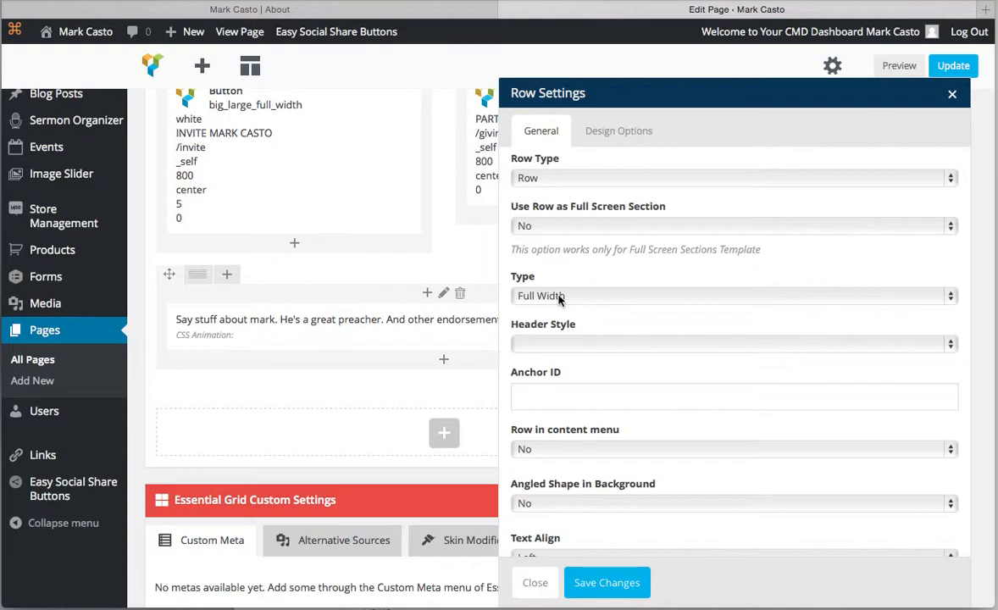
click(560, 299)
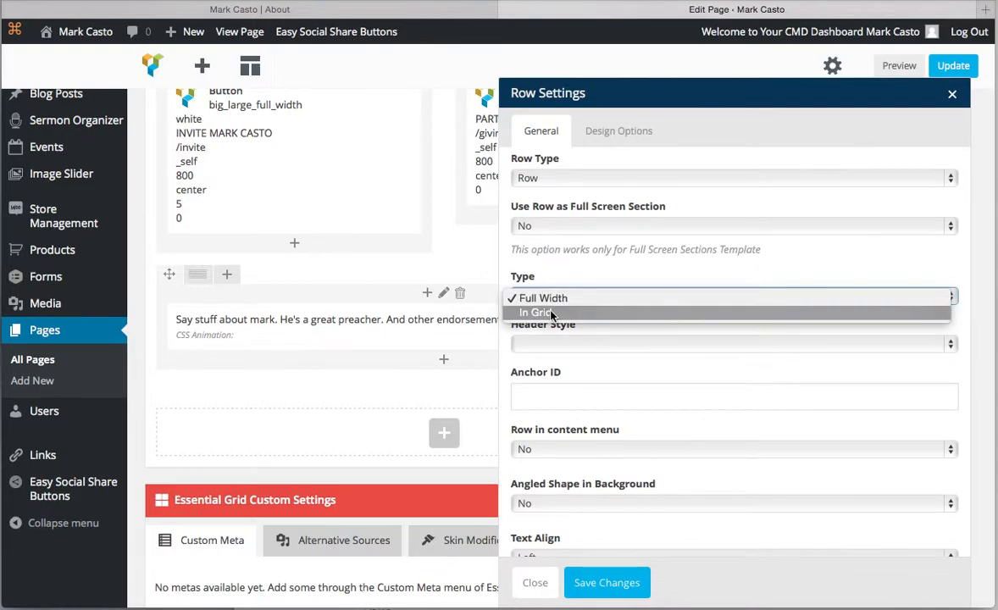
click(564, 312)
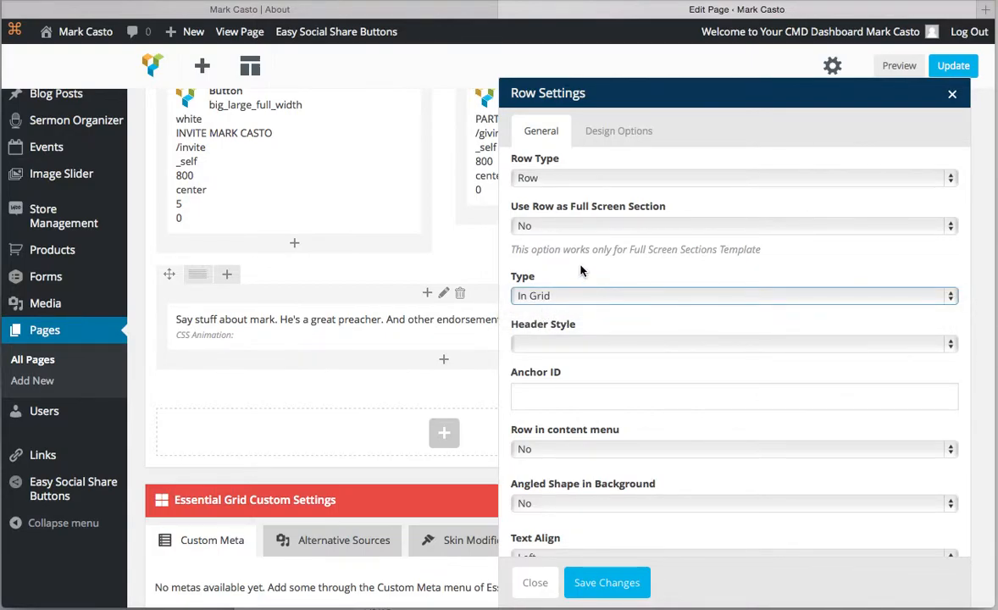
scroll(581, 269, down, 1)
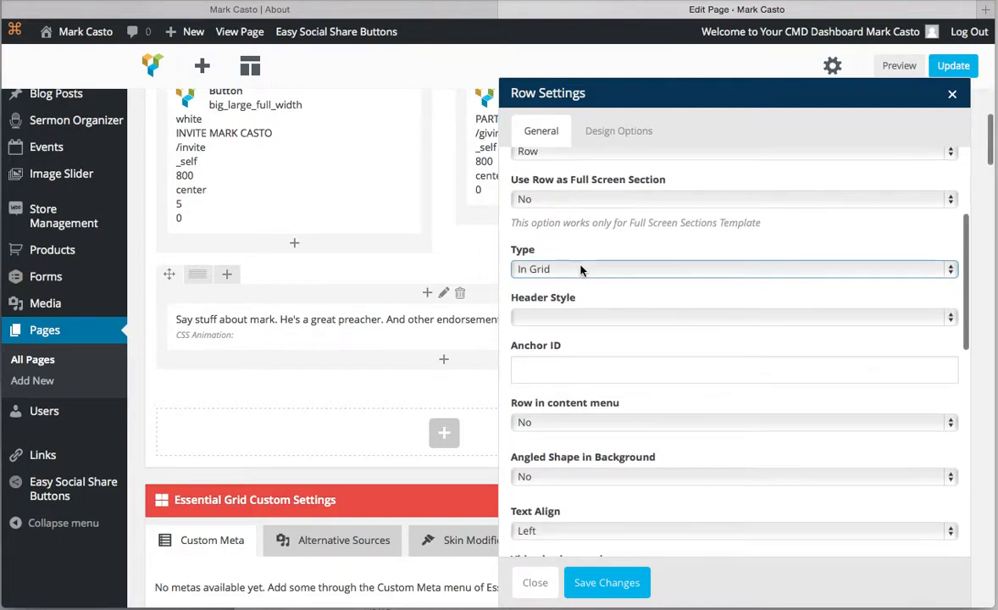
Step: Save the row settings, update the About page and check the endorsement text on its reloaded live version
click(595, 581)
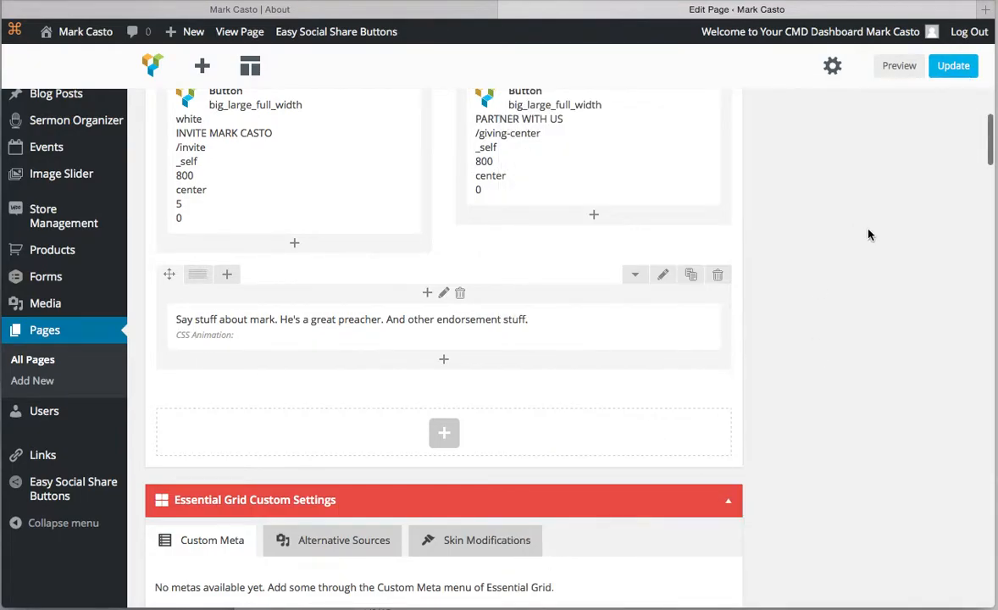
click(956, 69)
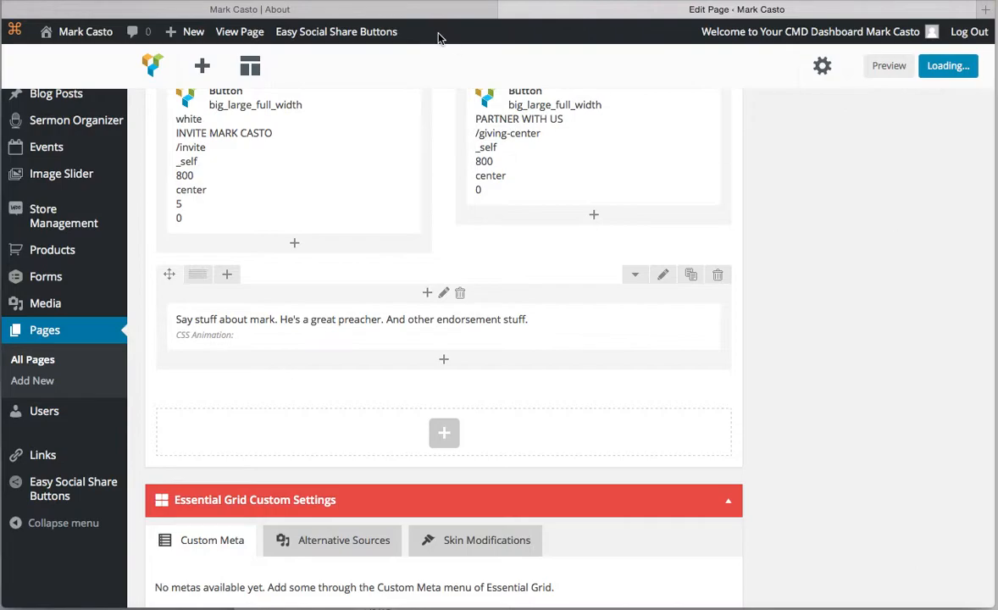
click(365, 10)
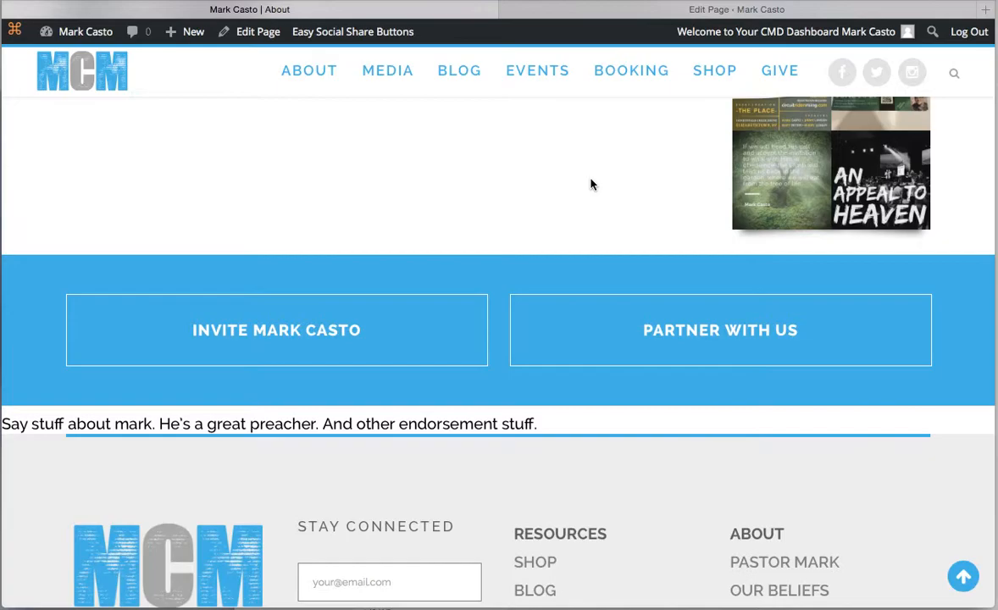
click(644, 8)
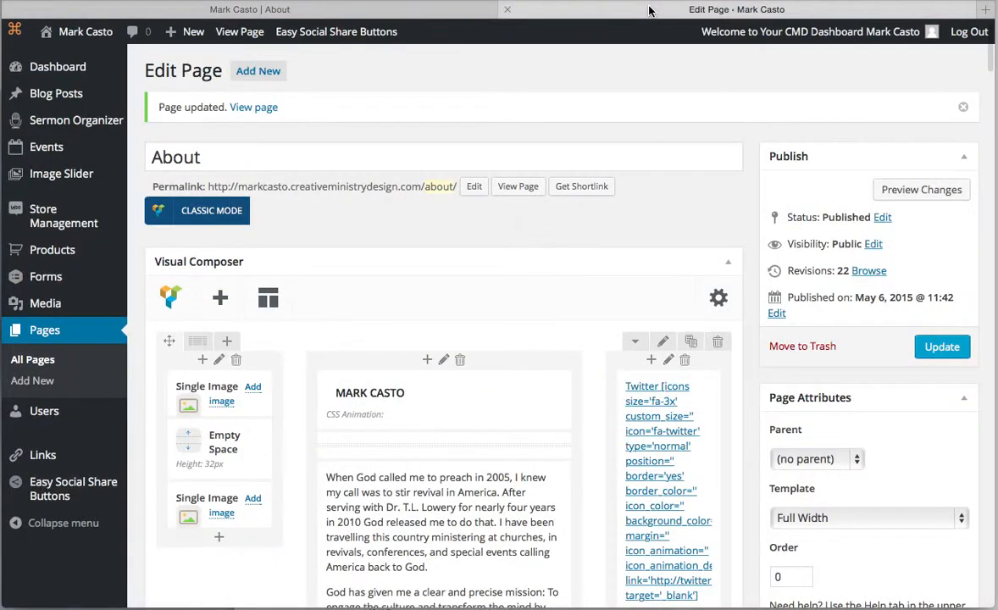
click(288, 7)
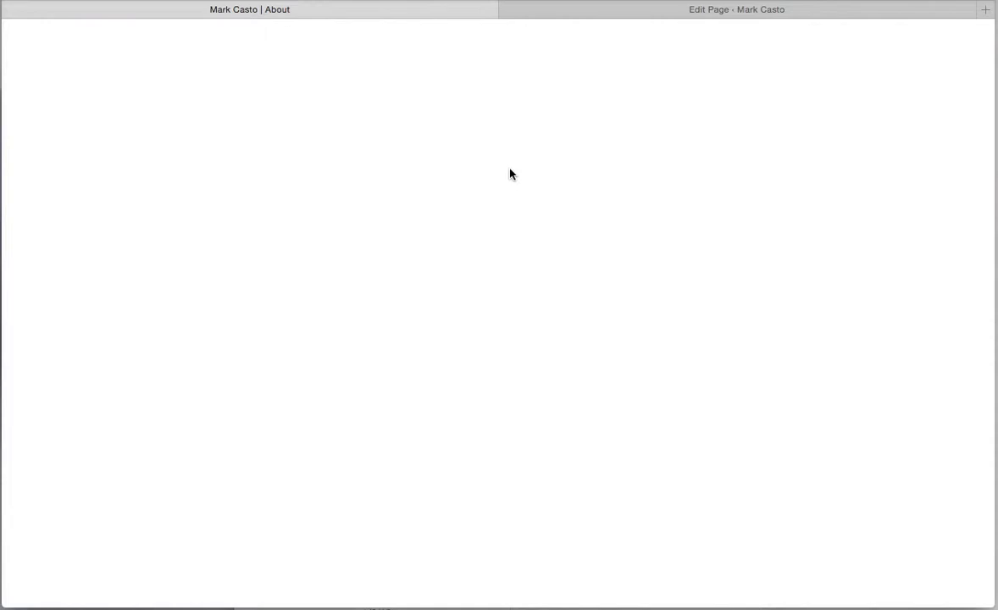
scroll(545, 173, down, 8)
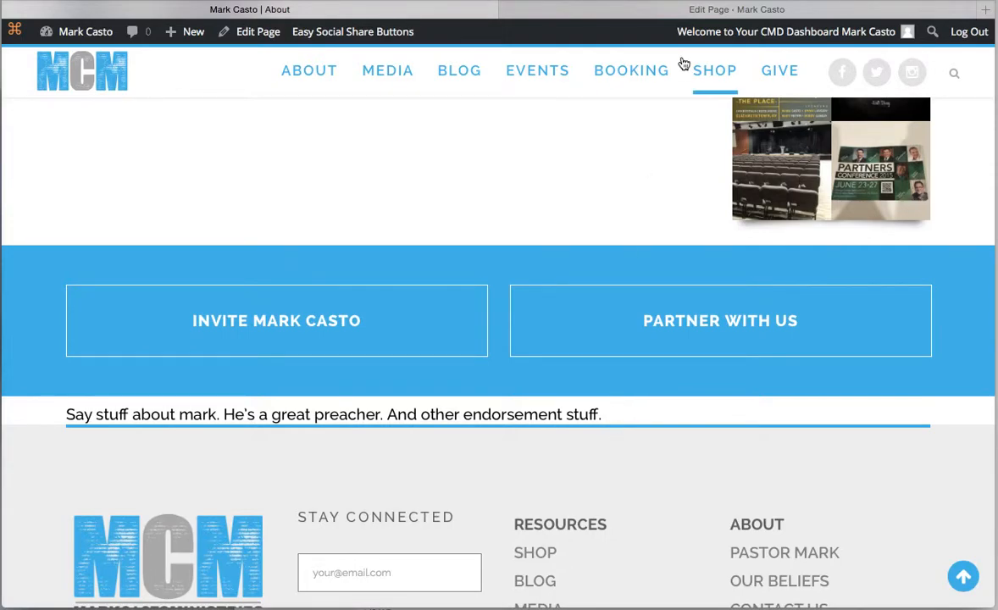
Step: Return to the page editor and set the endorsement row's Padding Top and Padding Bottom to 25
click(606, 12)
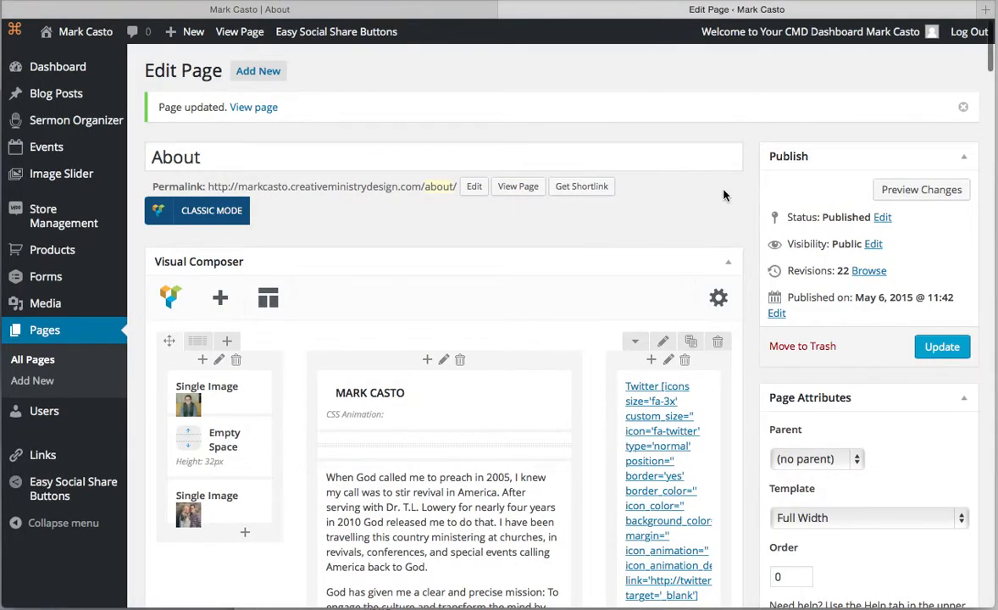
scroll(729, 195, down, 5)
scroll(747, 170, down, 15)
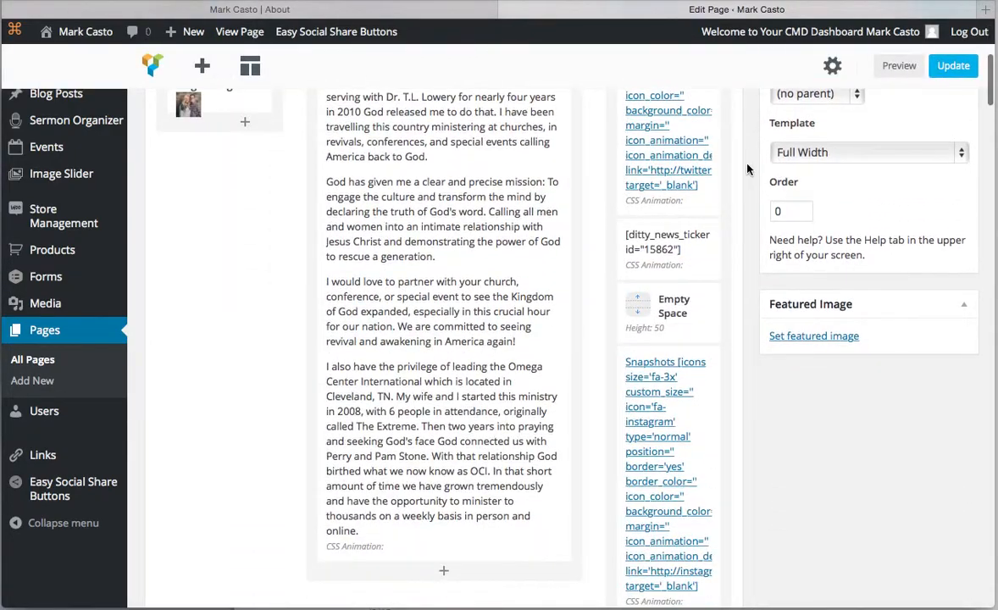
scroll(747, 170, up, 1)
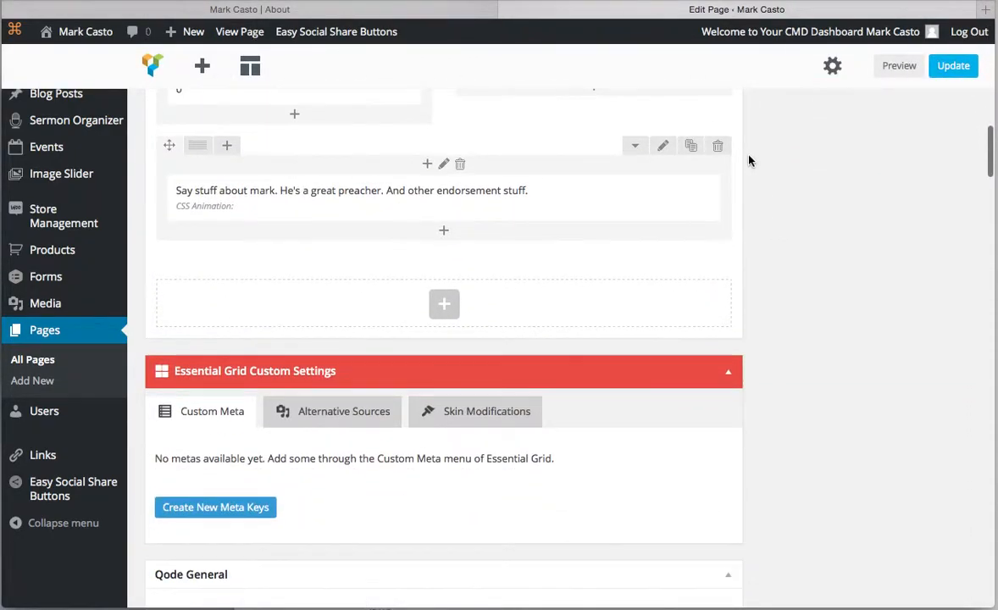
click(665, 148)
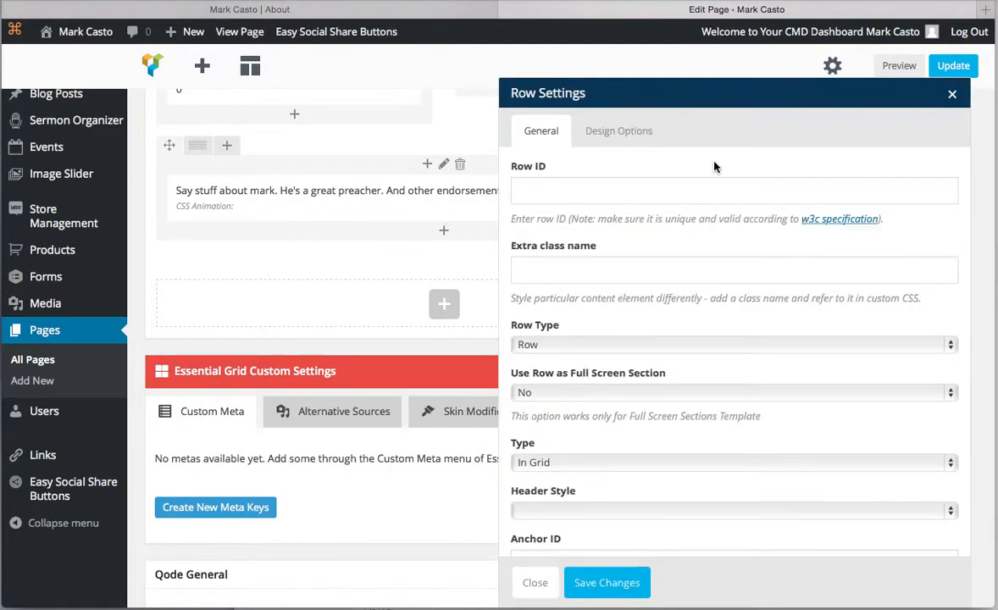
scroll(714, 167, down, 5)
scroll(714, 167, down, 10)
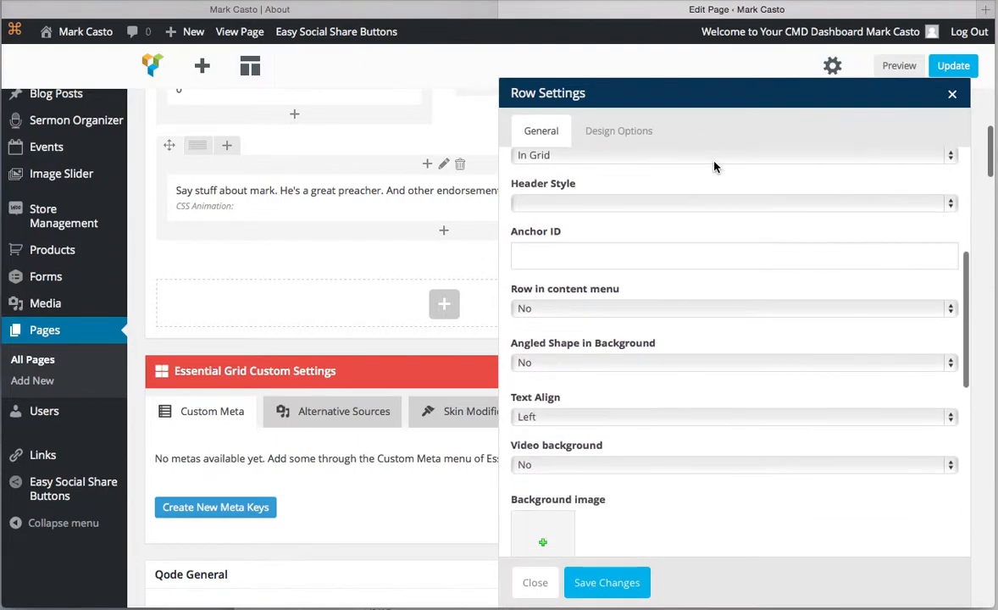
scroll(715, 167, down, 4)
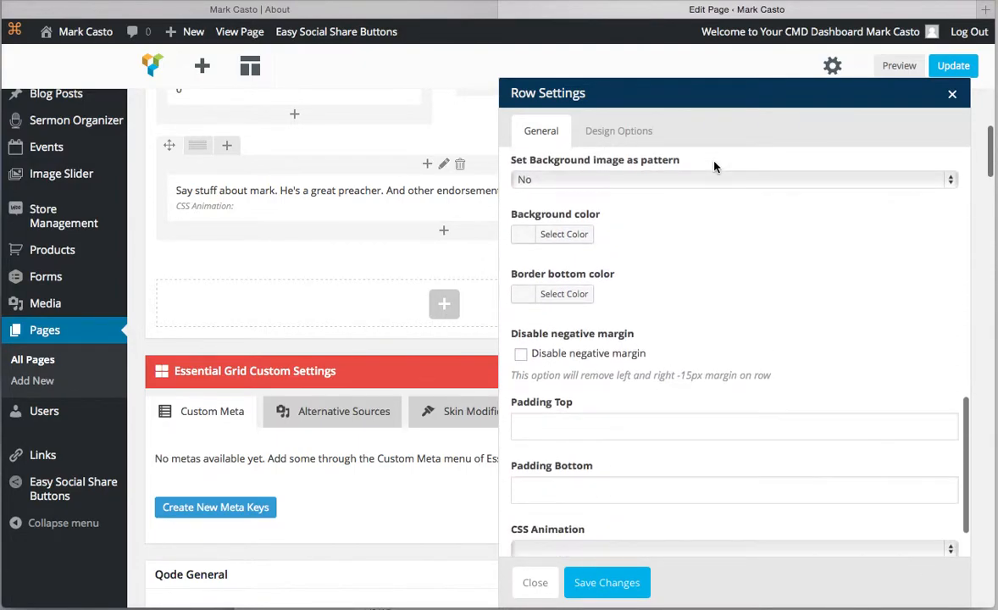
click(678, 381)
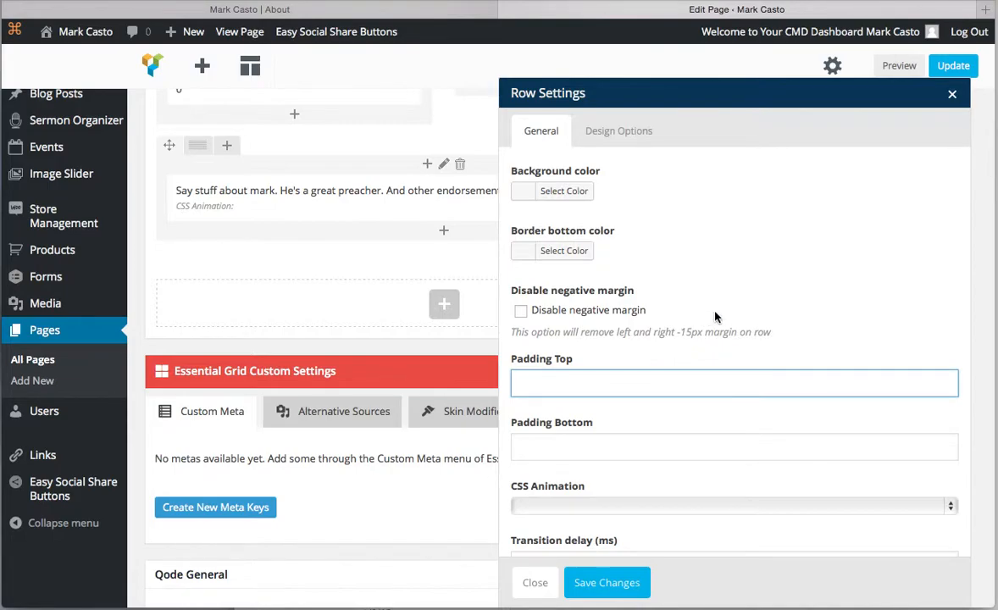
key(Tab)
text(25)
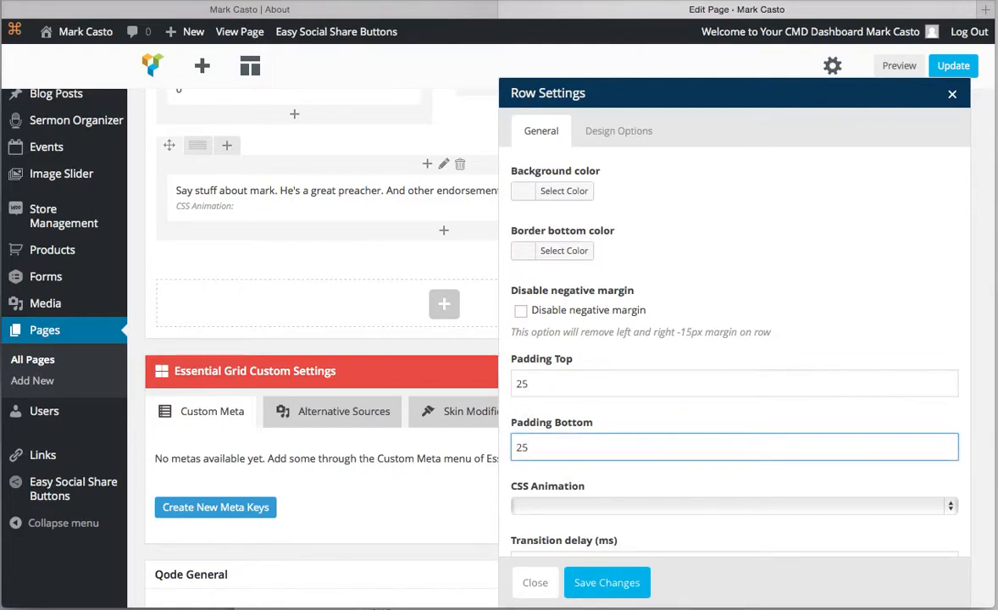
Step: Set the endorsement row's background to light grey #e5e5e5 in its design options and save the row settings
scroll(676, 332, up, 3)
scroll(676, 332, up, 9)
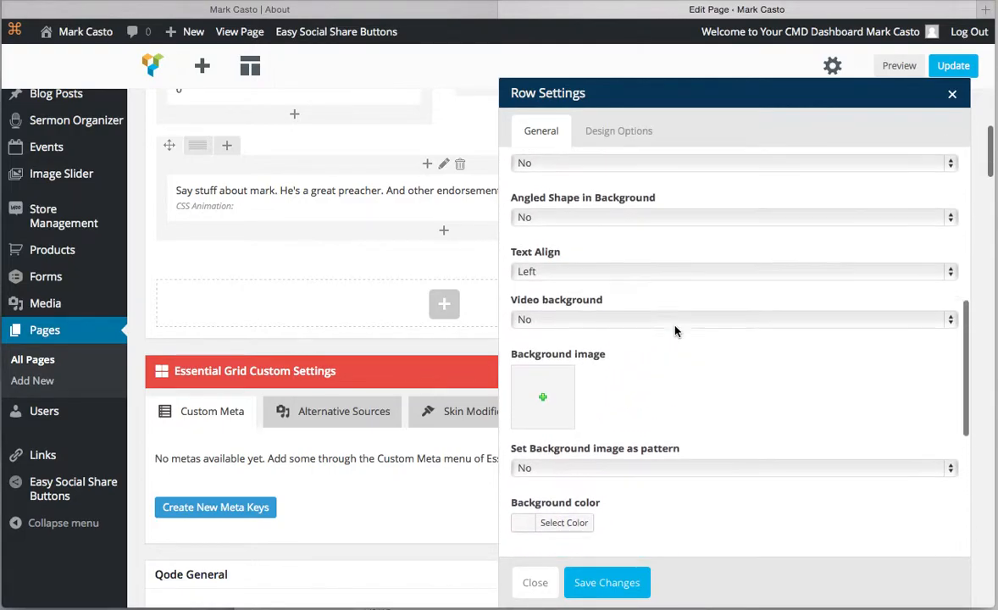
scroll(676, 331, up, 13)
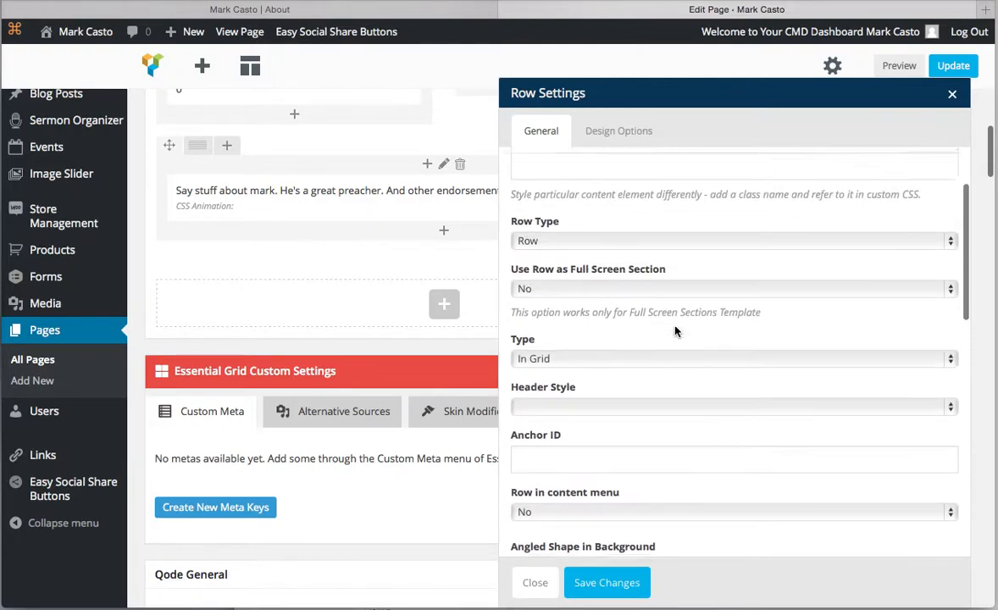
scroll(675, 332, up, 4)
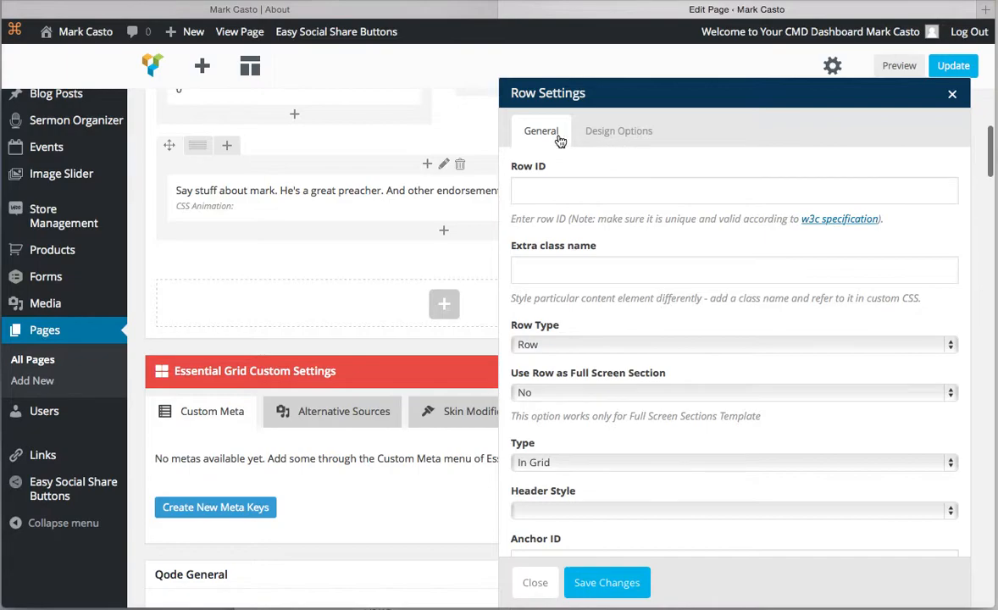
click(598, 134)
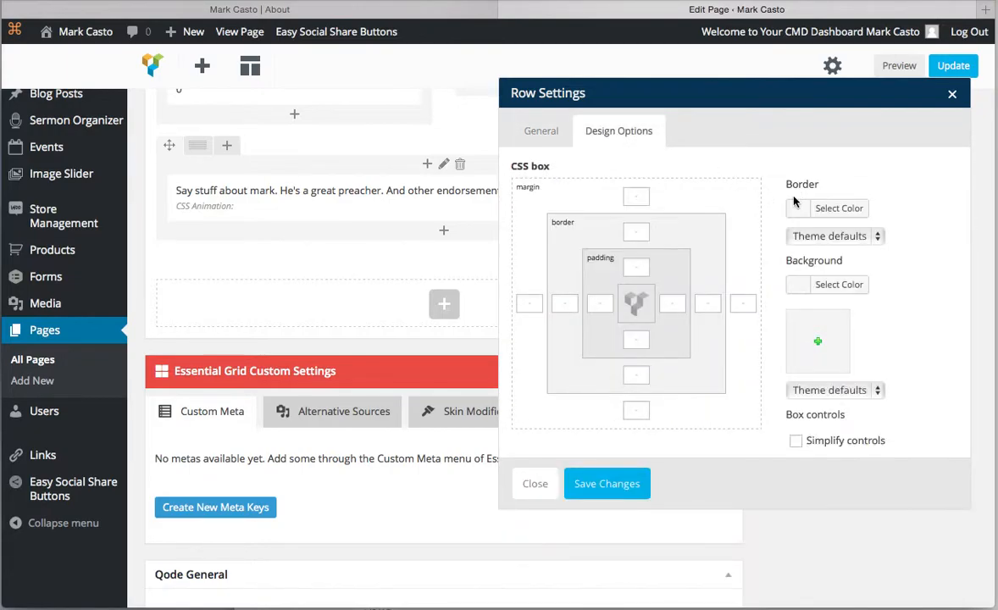
click(802, 284)
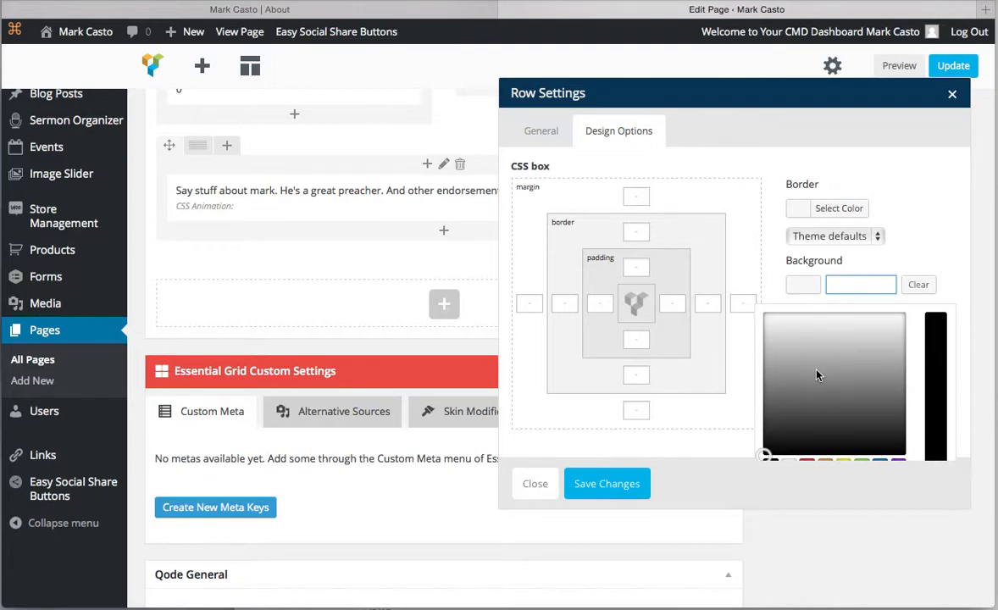
text(aeaeae)
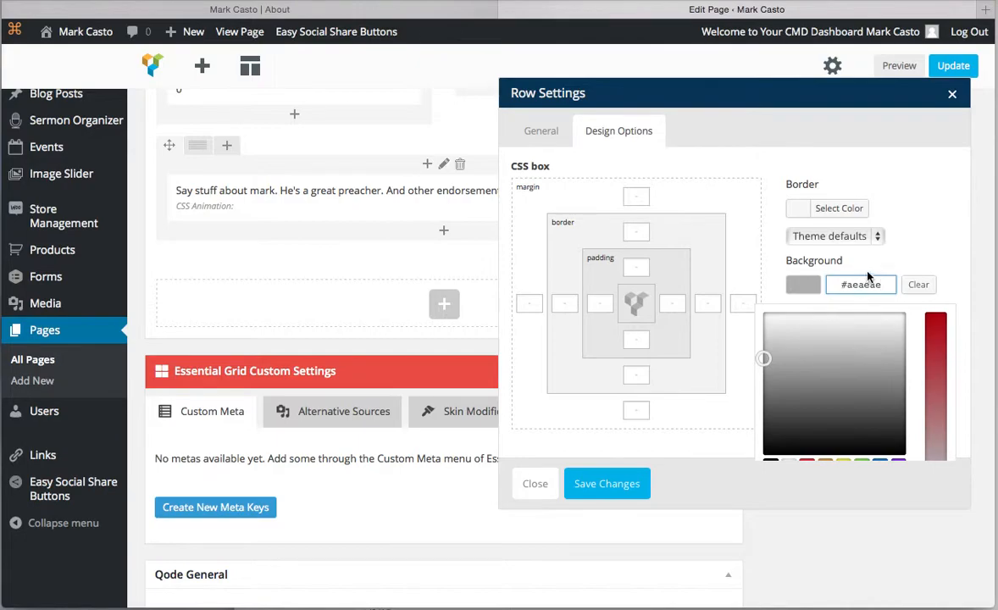
click(807, 373)
mouse_move(807, 373)
mouse_down()
mouse_move(806, 361)
mouse_move(765, 328)
mouse_up()
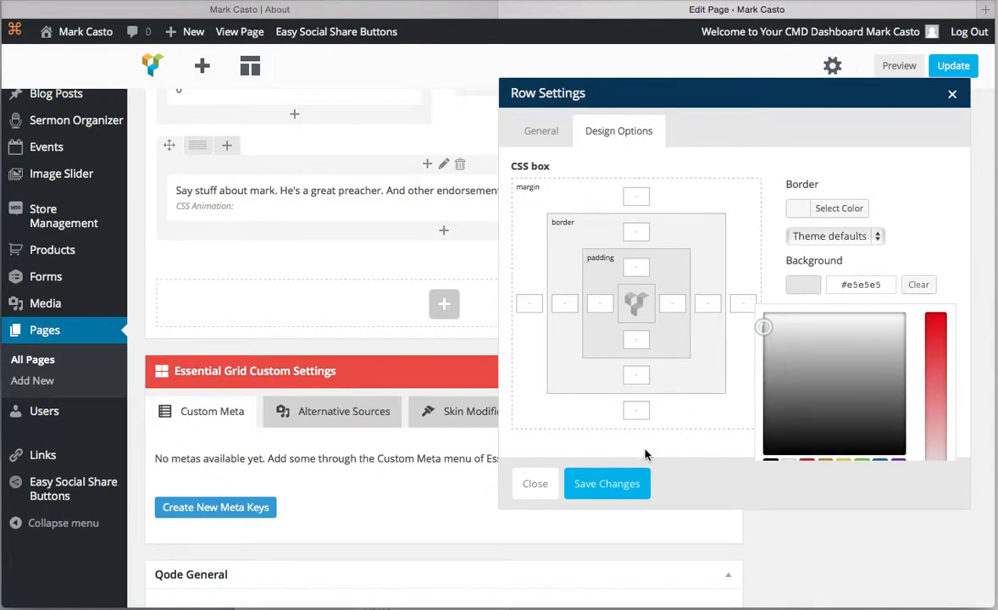
click(608, 483)
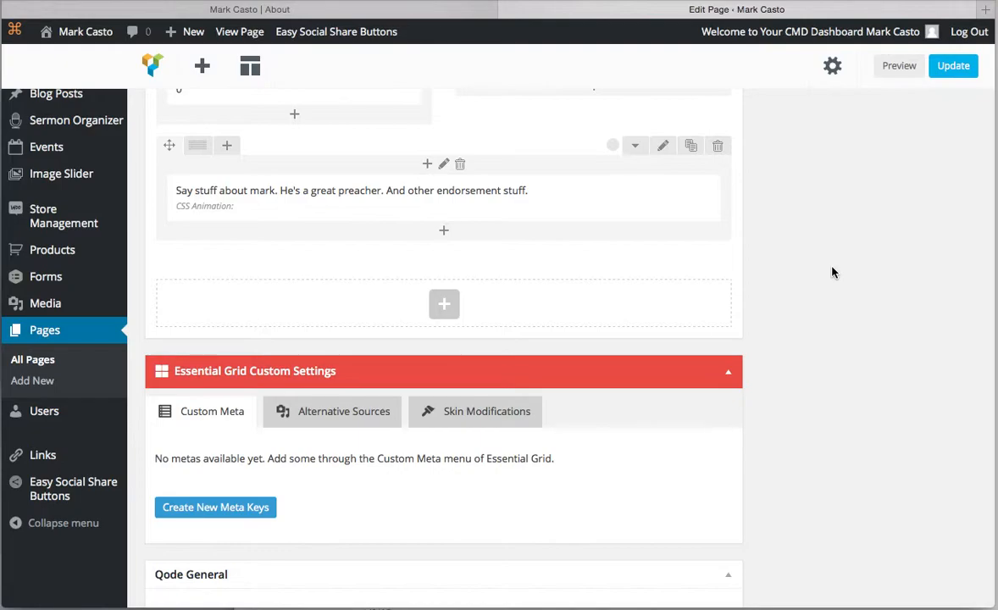
Step: Update the About page and reload its live version to check the endorsement row's padding and background
click(951, 74)
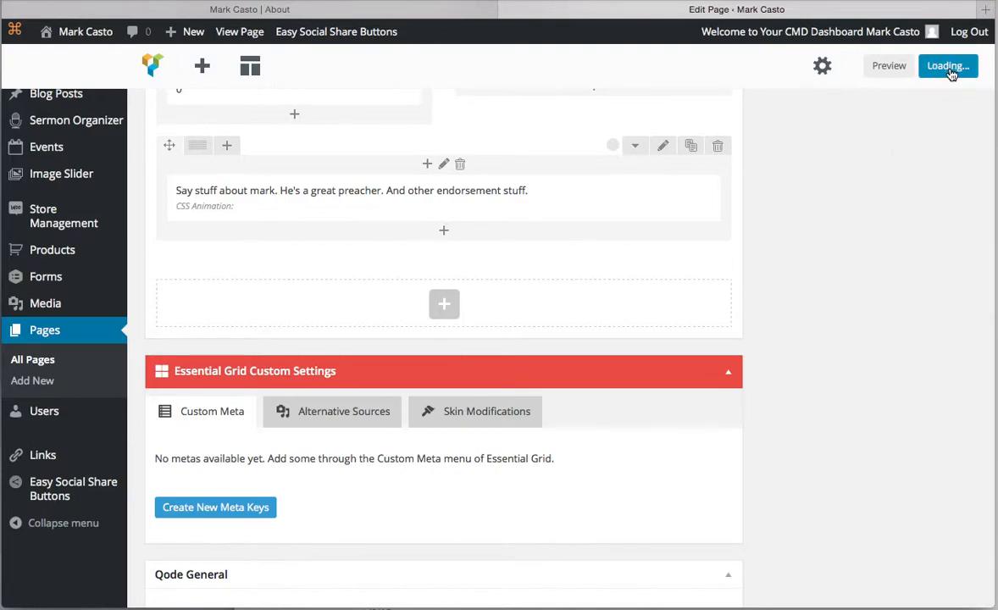
click(381, 10)
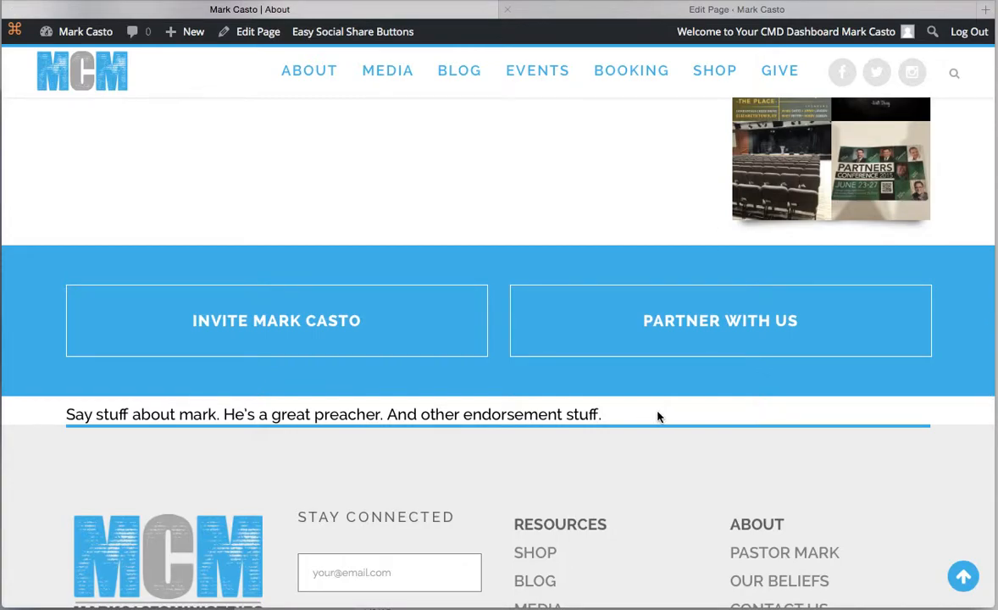
key(super+r)
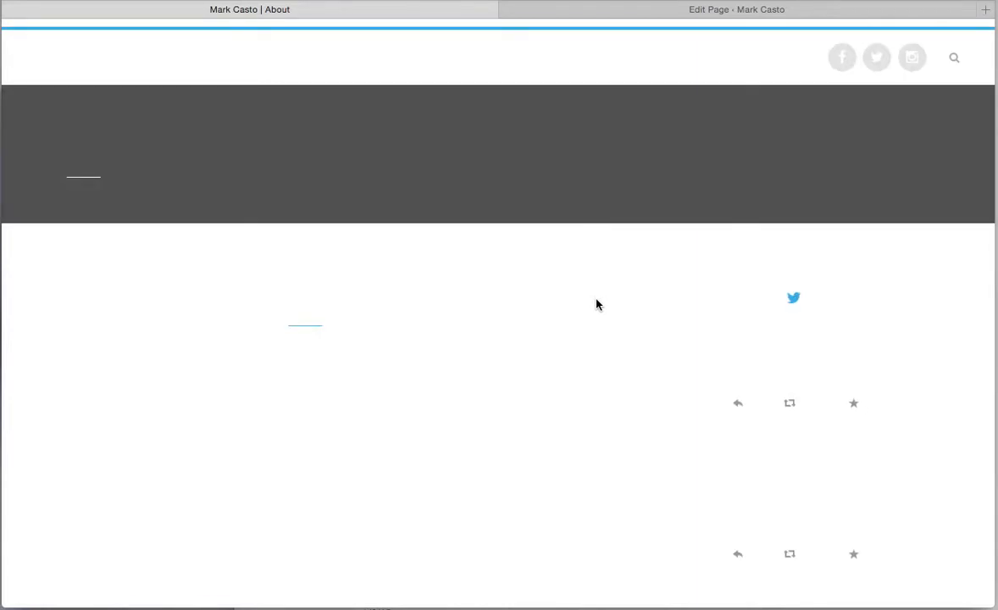
scroll(596, 300, down, 1)
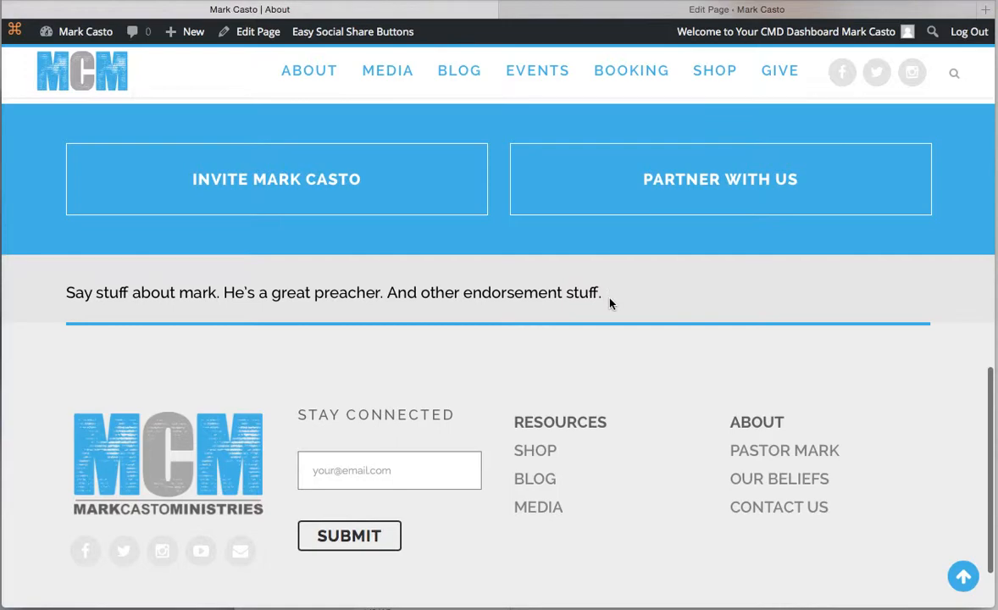
Step: Back in the page editor, split the endorsement row into two equal columns and move the text block into the right column
click(721, 12)
scroll(659, 167, down, 10)
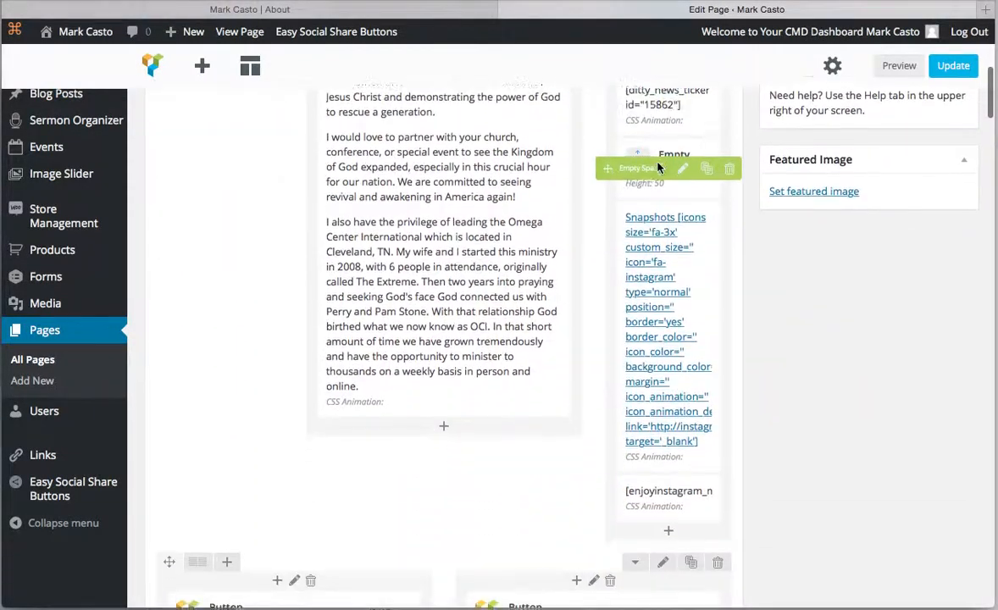
scroll(660, 167, down, 6)
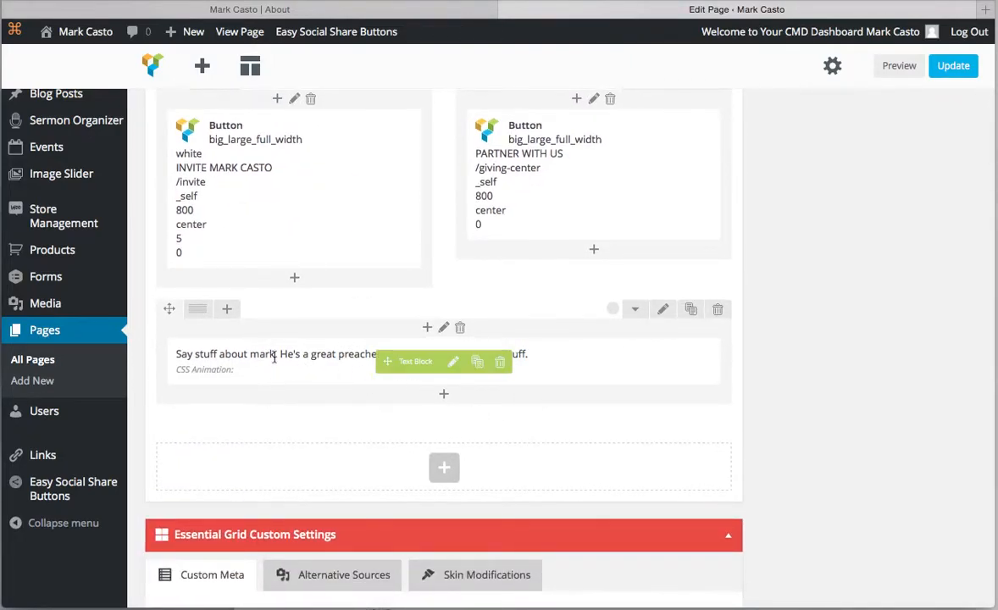
mouse_move(204, 318)
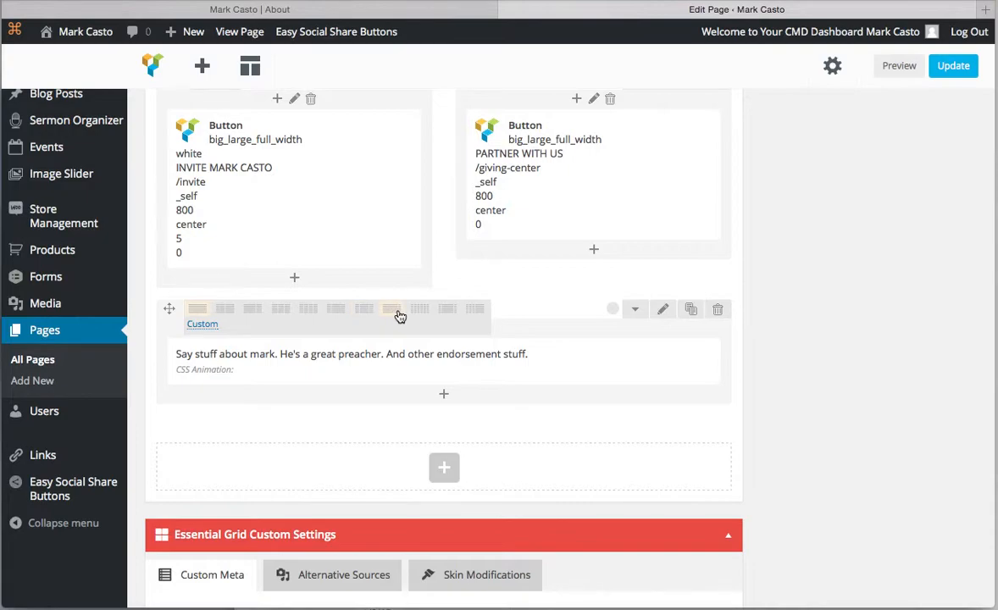
click(224, 310)
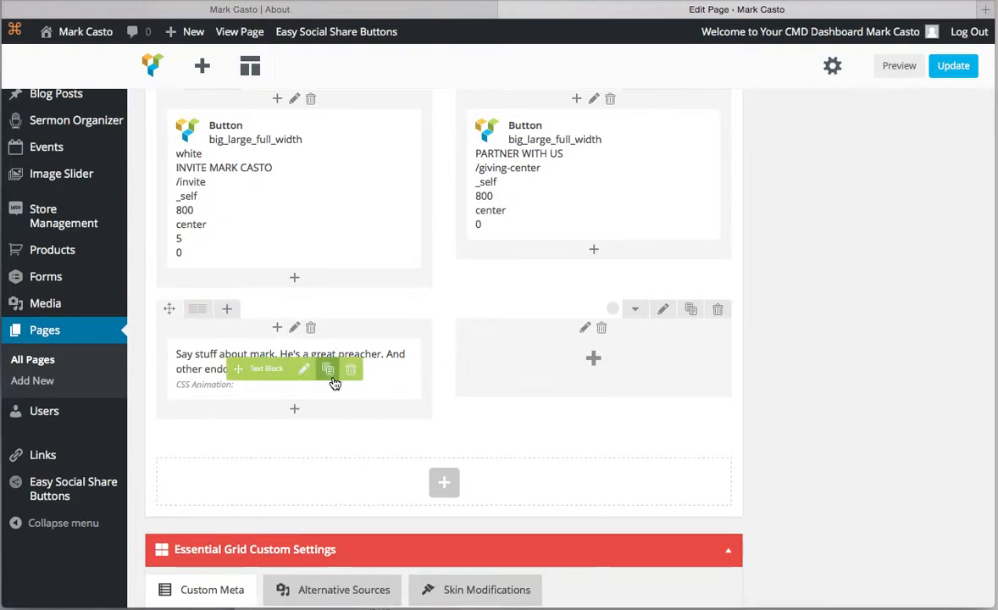
drag(252, 370, 525, 353)
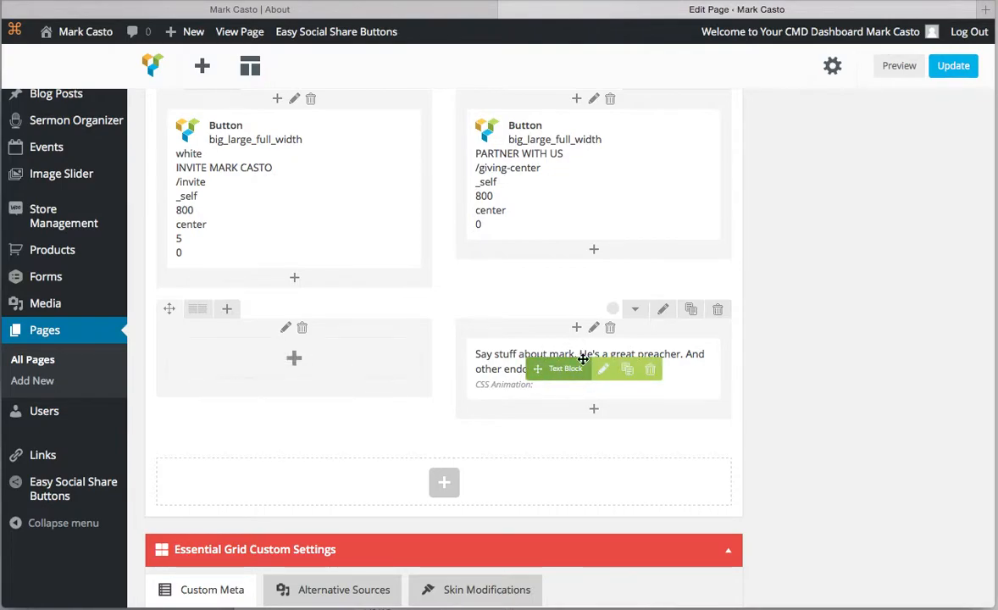
Step: Browse the available elements and add a WooCommerce Product element to the endorsement row's empty left column
click(293, 357)
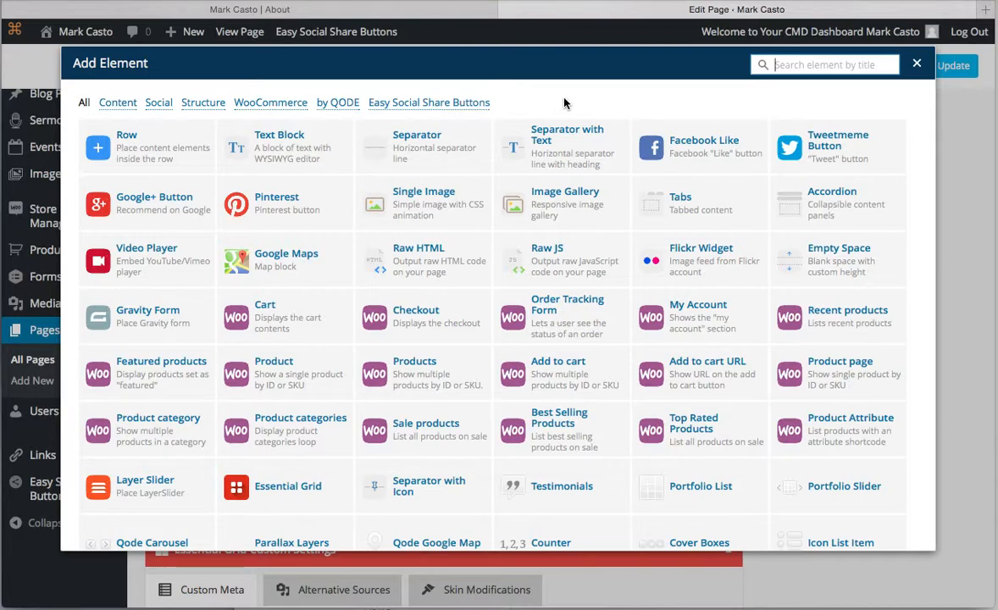
scroll(512, 144, down, 5)
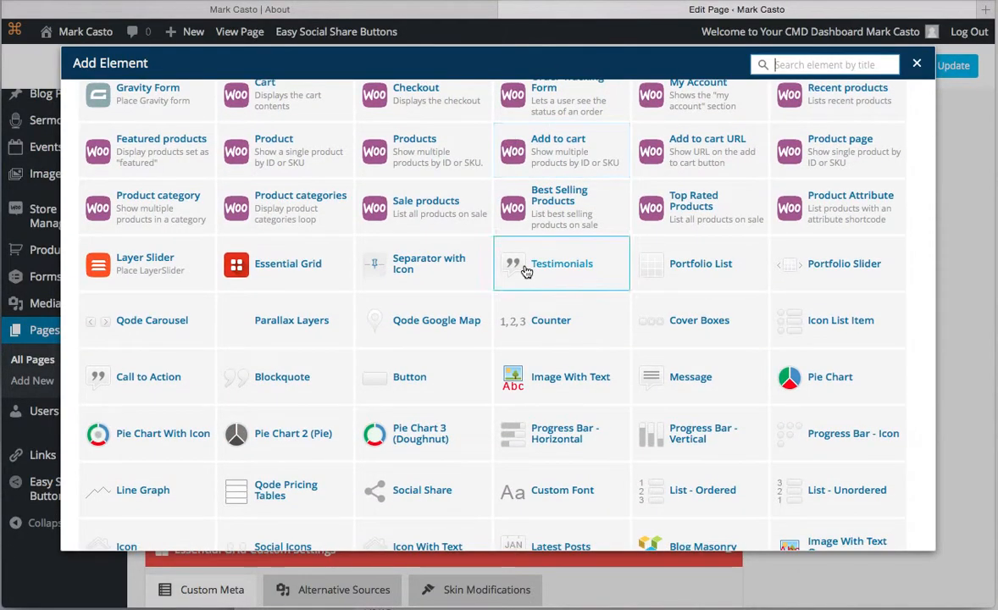
scroll(492, 280, down, 5)
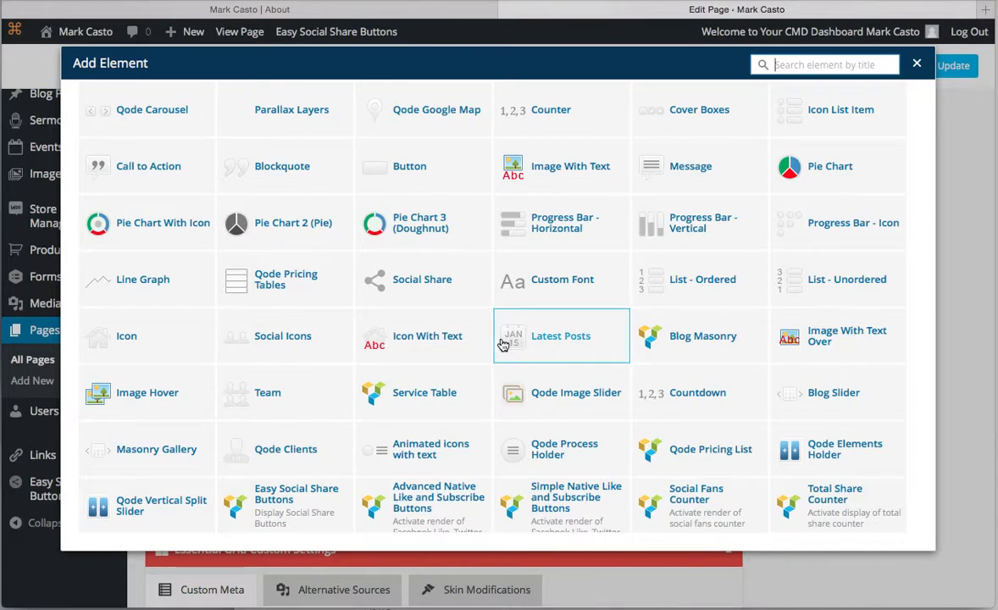
scroll(501, 322, up, 10)
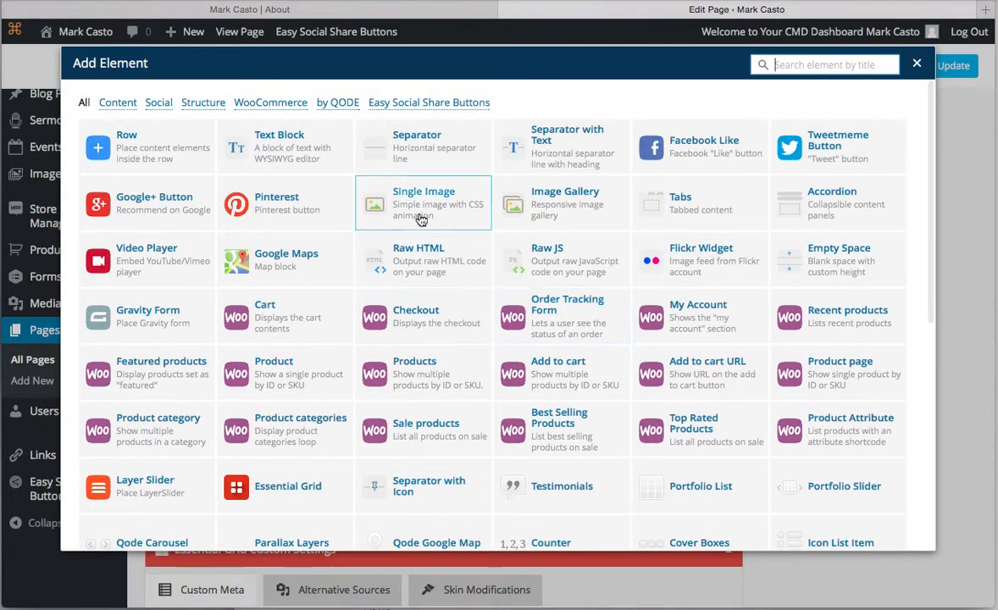
scroll(489, 252, down, 8)
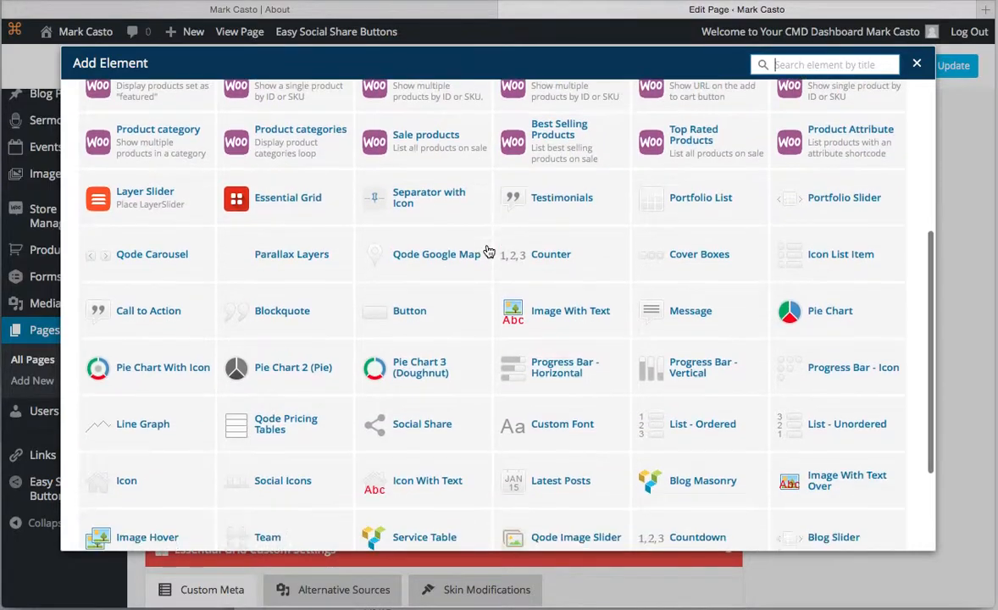
scroll(489, 252, down, 2)
scroll(489, 251, up, 1)
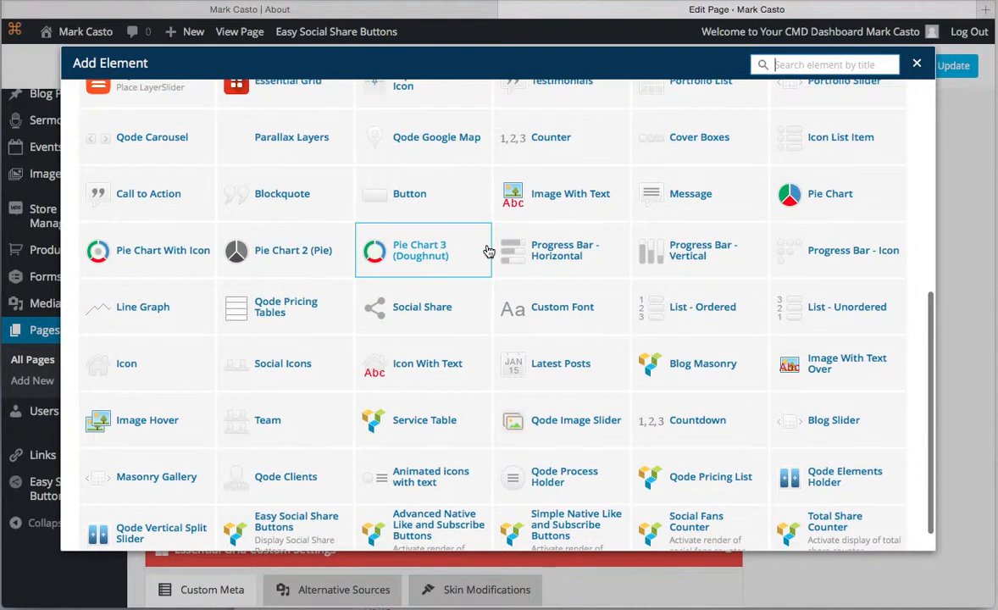
scroll(489, 251, up, 9)
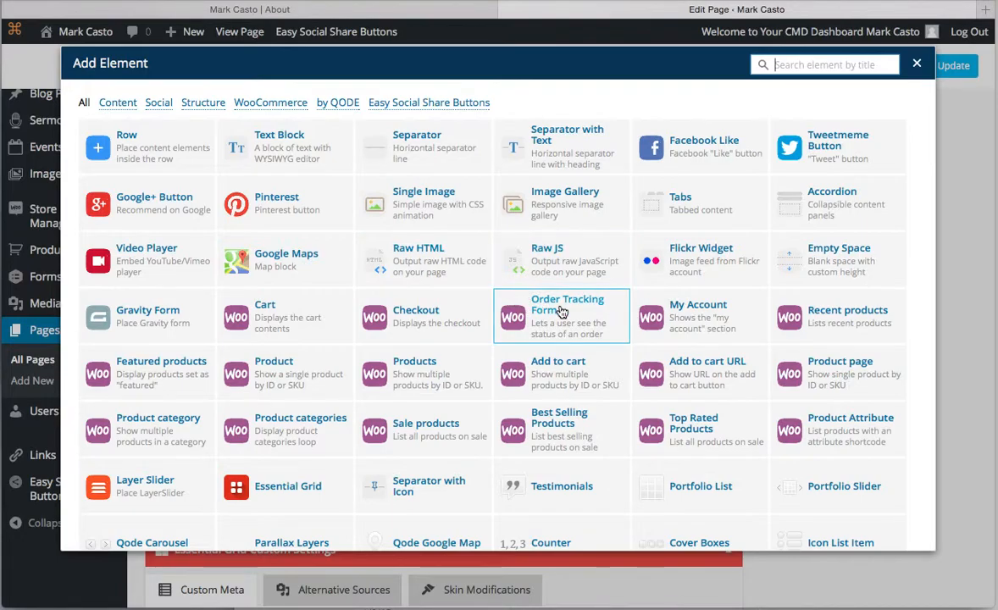
click(272, 363)
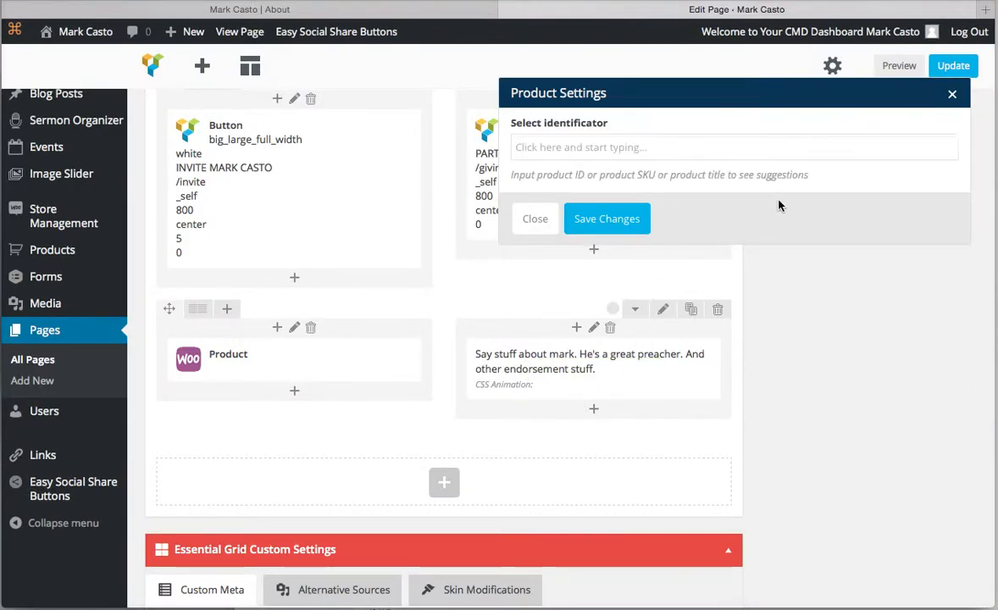
Step: Search for "when misfits", choose the product "When Misfits Become Kings" for the Product element and save its settings
click(580, 148)
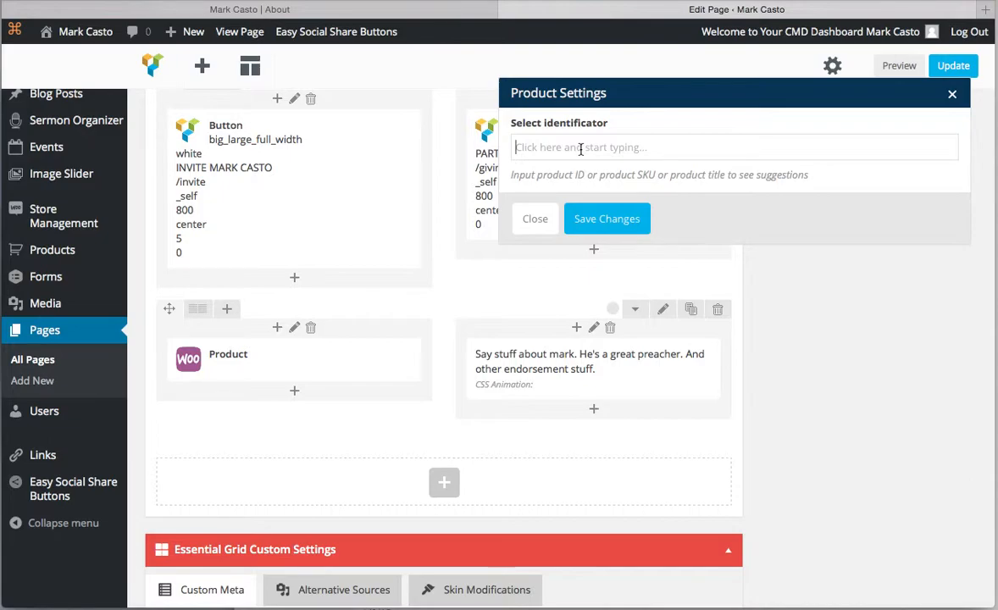
text(when)
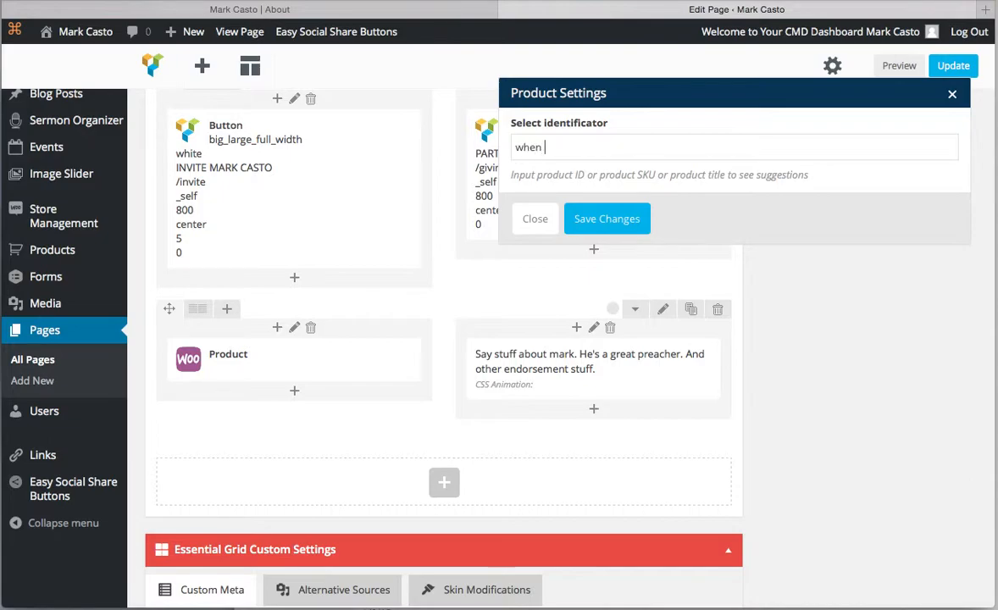
text( misfits)
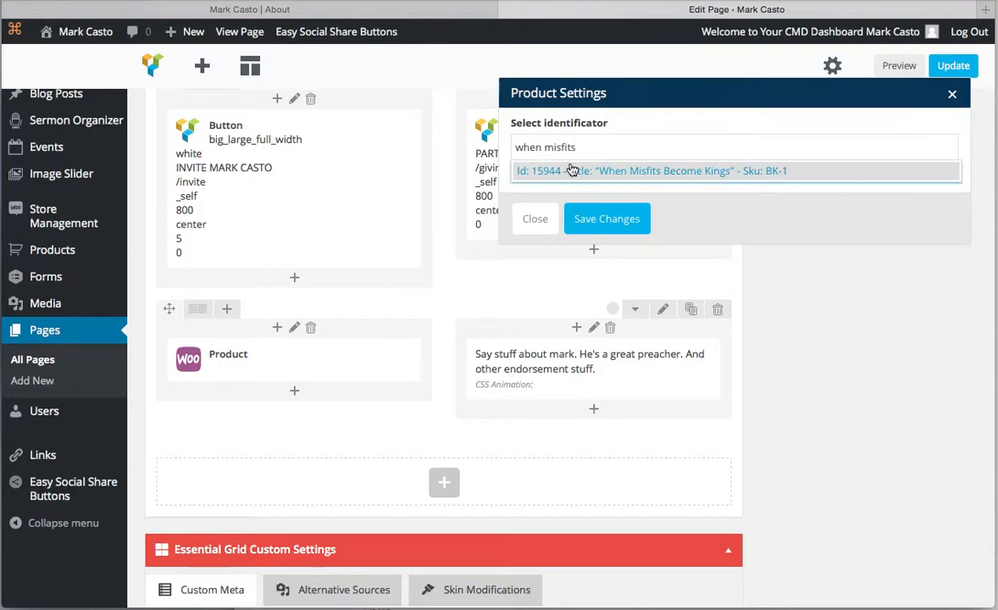
click(573, 170)
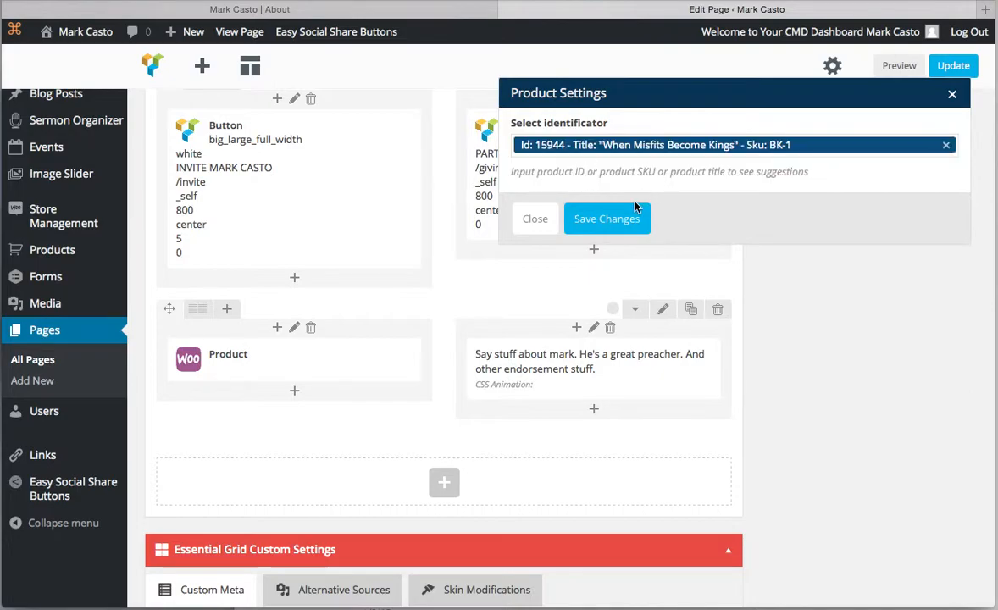
click(610, 222)
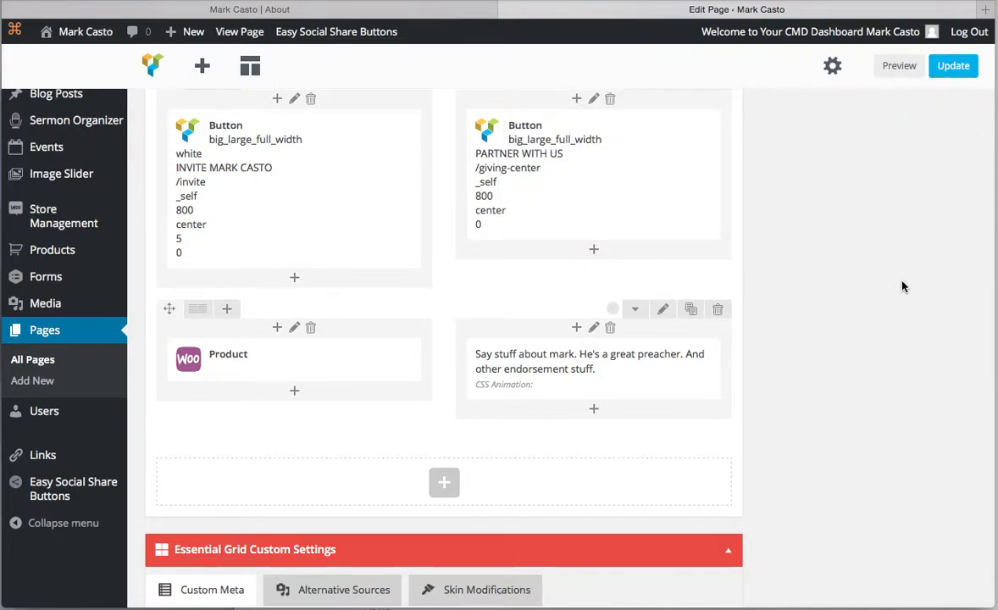
Step: Update the About page and reload its live version to check the product beside the endorsement text
click(949, 69)
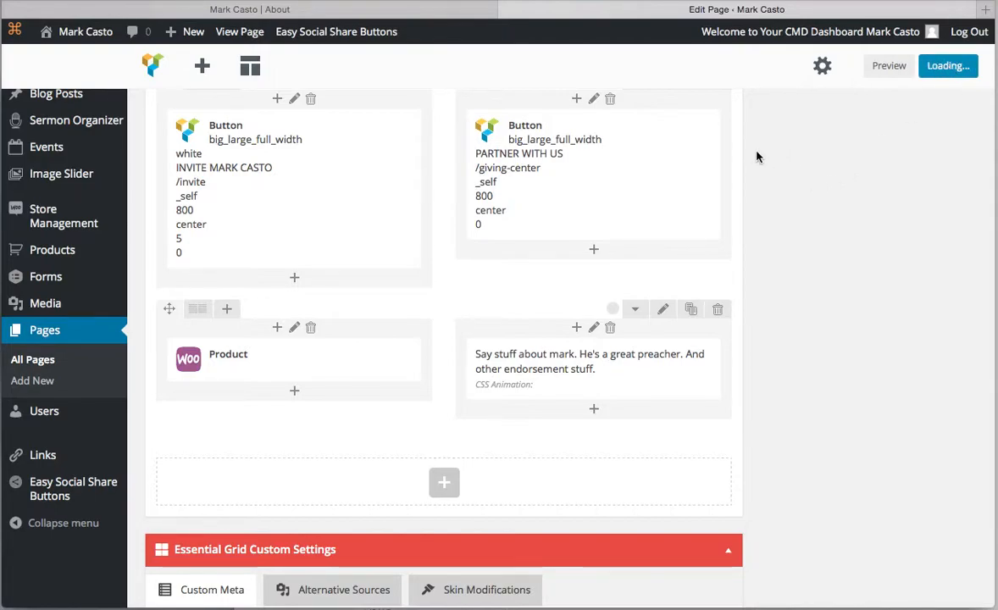
click(278, 12)
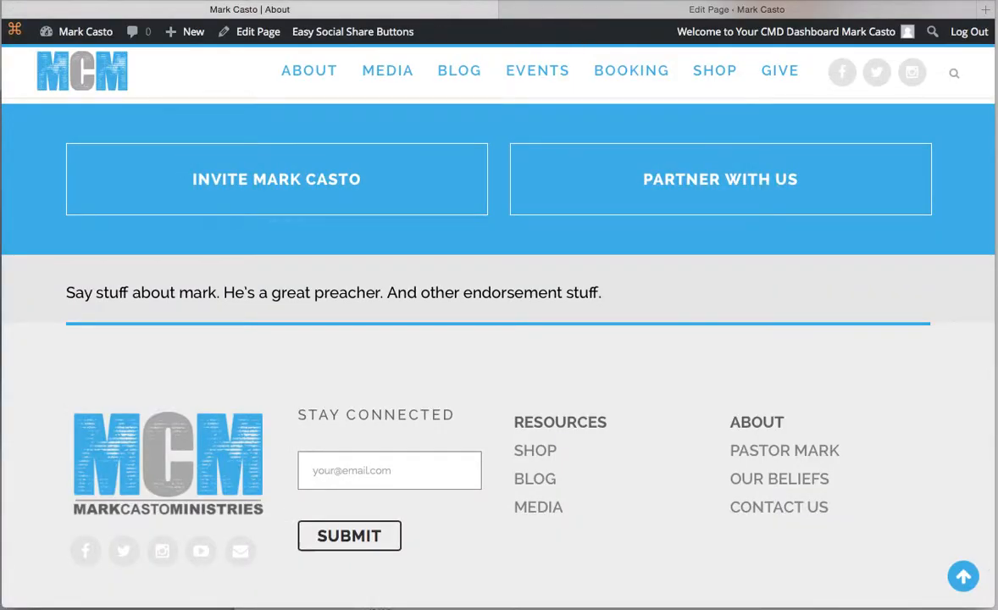
key(super+r)
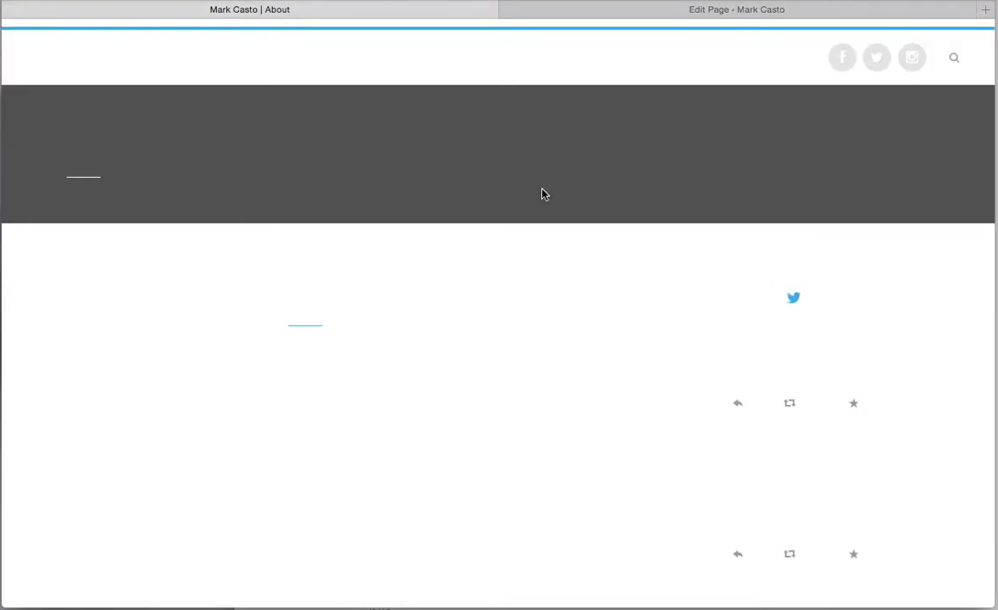
scroll(542, 194, down, 2)
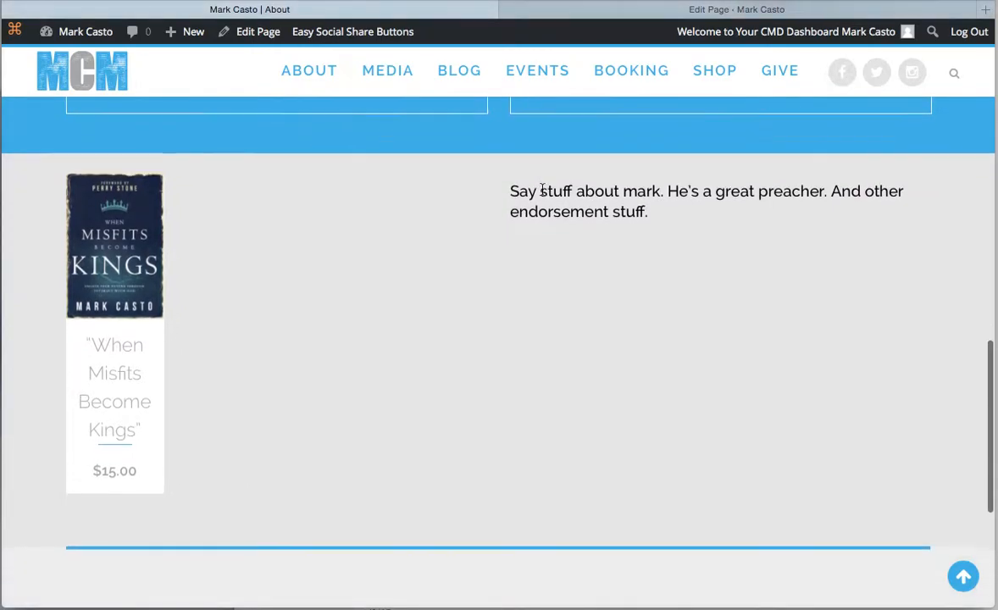
mouse_move(116, 280)
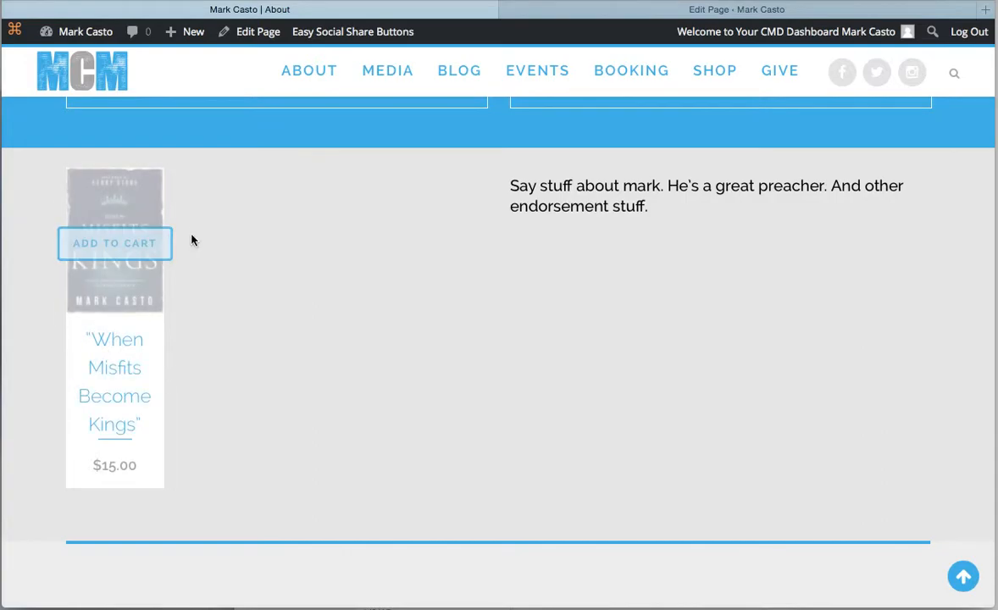
Step: Return to the page editor and delete the Product element from the endorsement row's left column
click(619, 14)
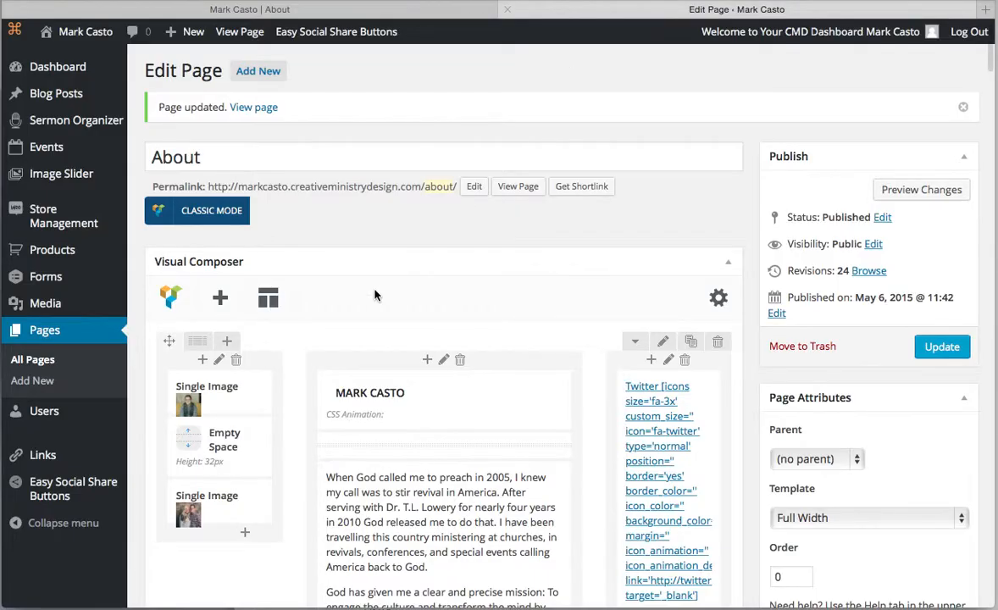
scroll(376, 295, down, 5)
scroll(376, 295, down, 8)
mouse_move(305, 325)
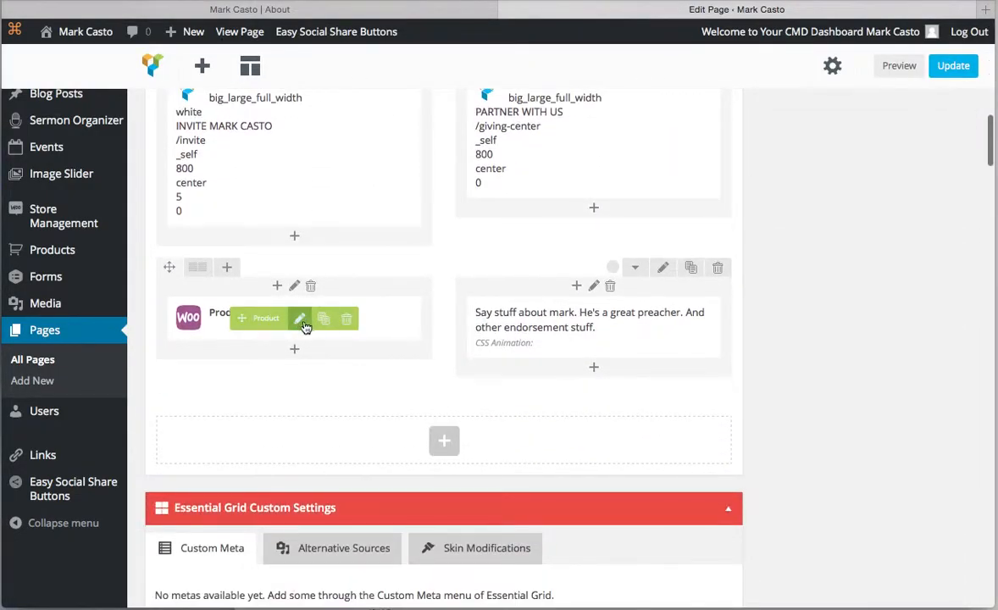
click(345, 319)
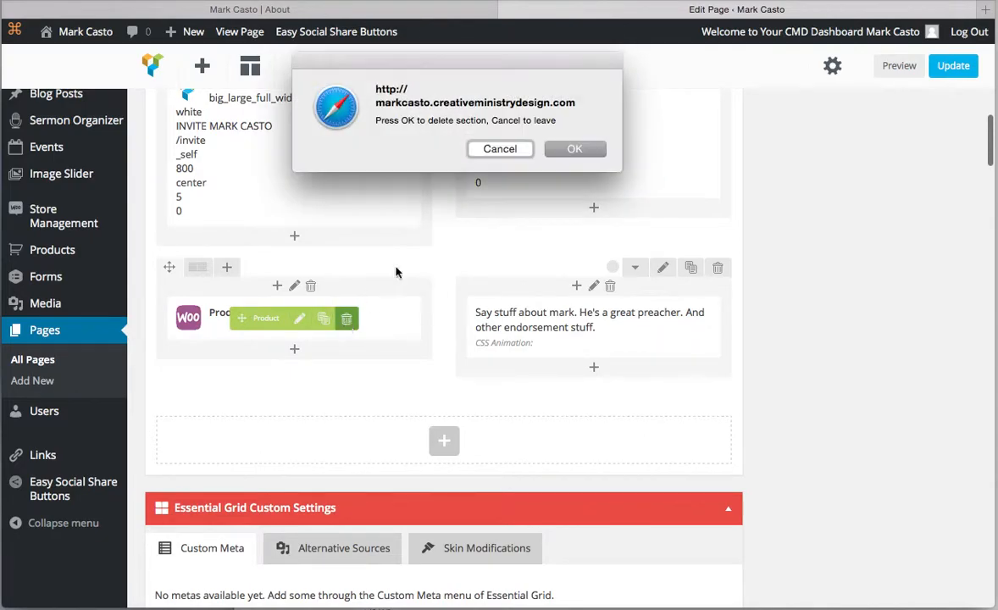
click(574, 150)
Step: Add a Single Image element to the empty left column and set its image to the stage-and-crowd photo from the media library
click(294, 319)
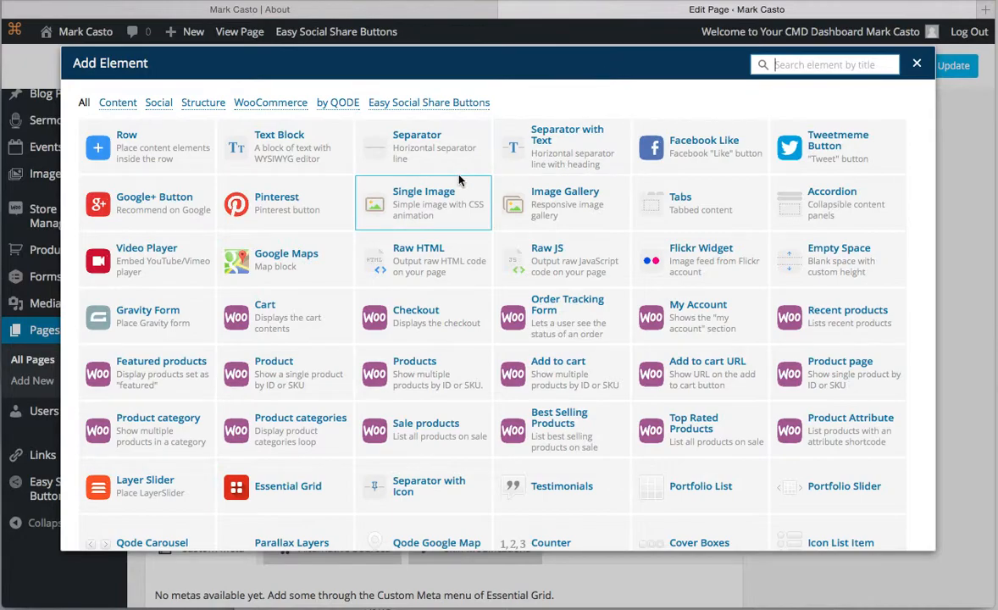
click(421, 211)
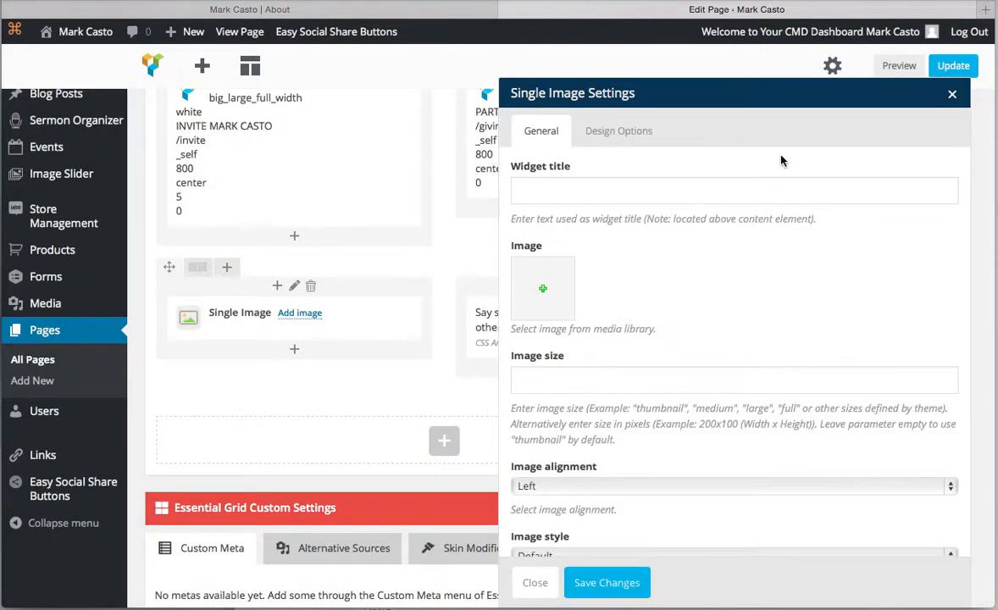
click(545, 291)
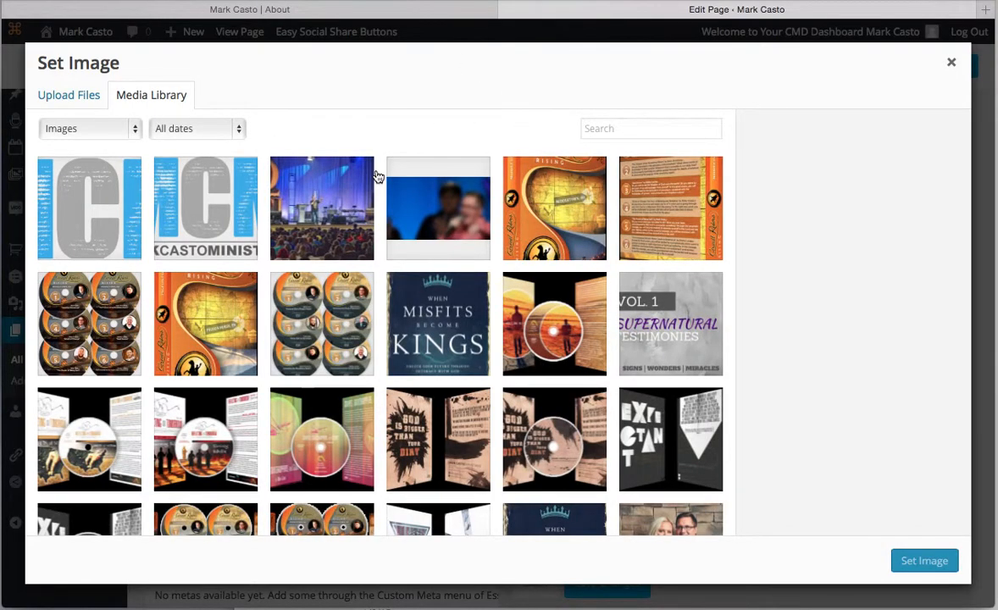
click(314, 202)
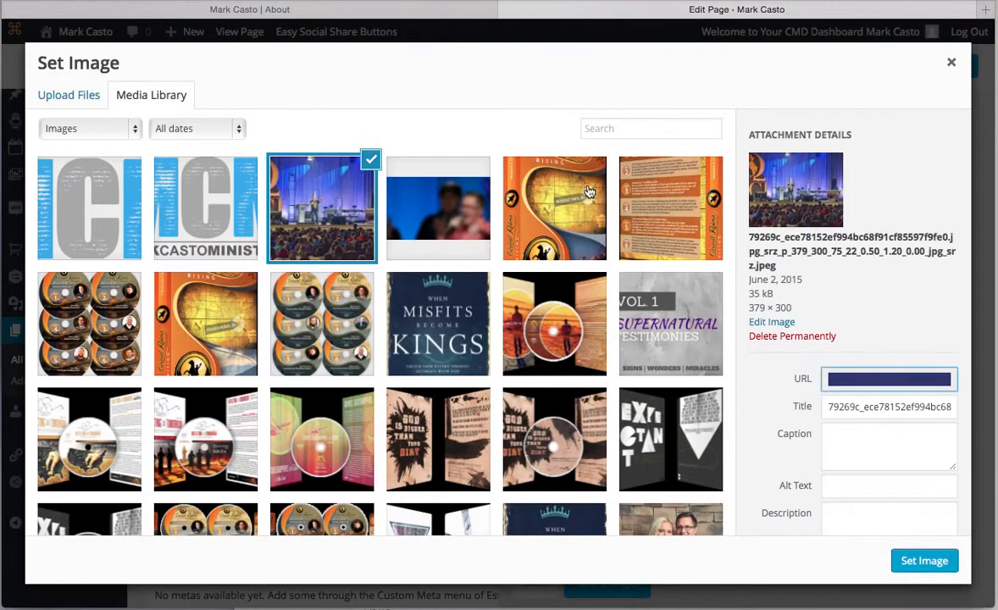
click(924, 562)
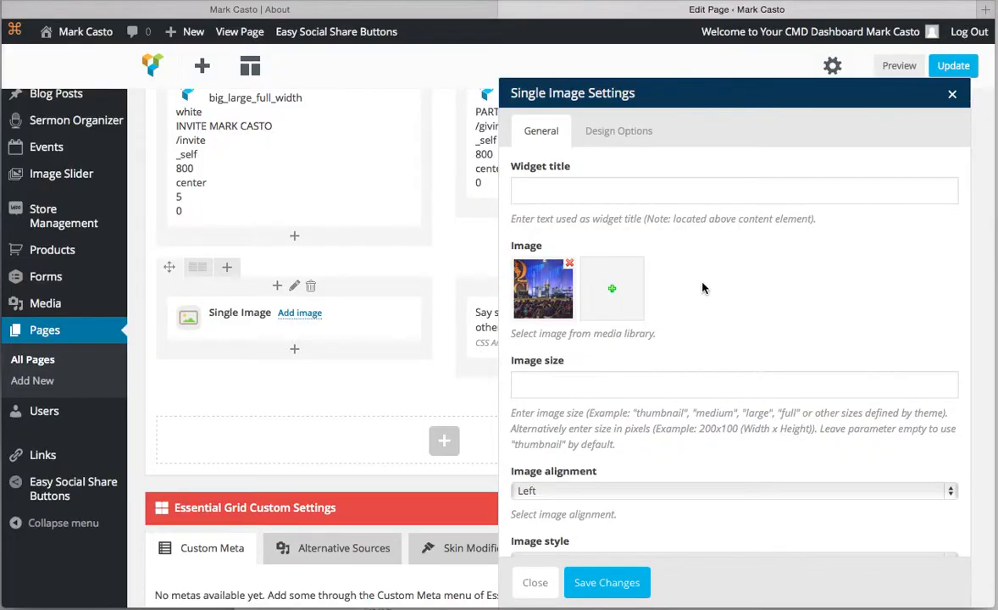
Step: Set the image size to full, the image alignment to Center and the image style to Circle
scroll(688, 343, down, 3)
click(539, 269)
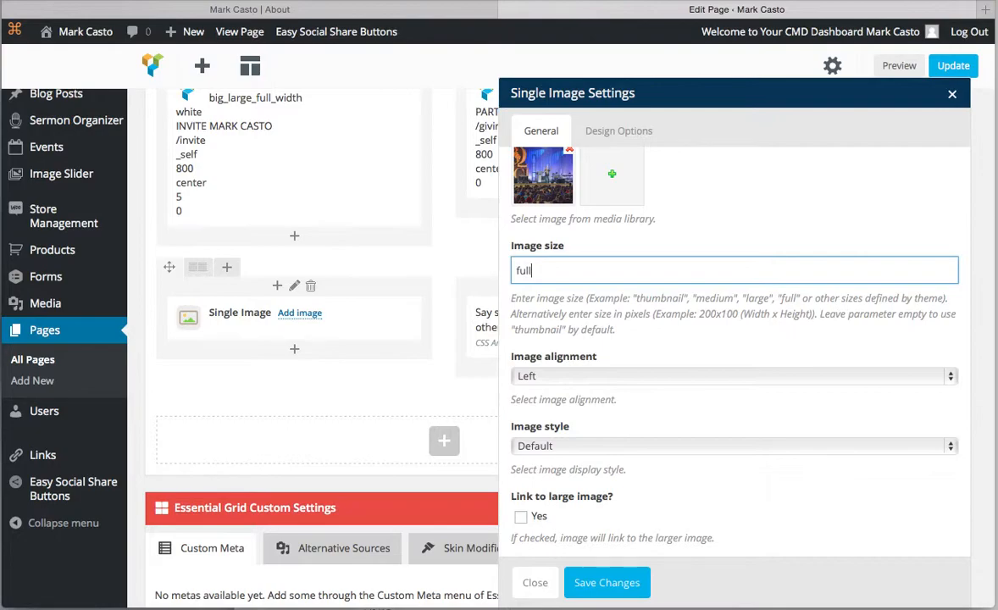
click(623, 377)
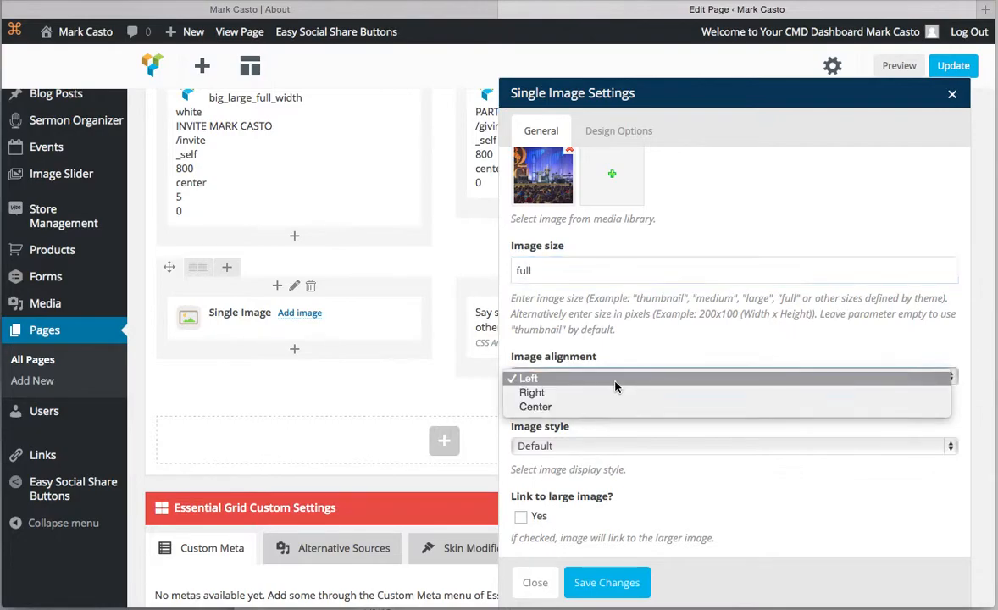
click(591, 403)
scroll(653, 416, down, 3)
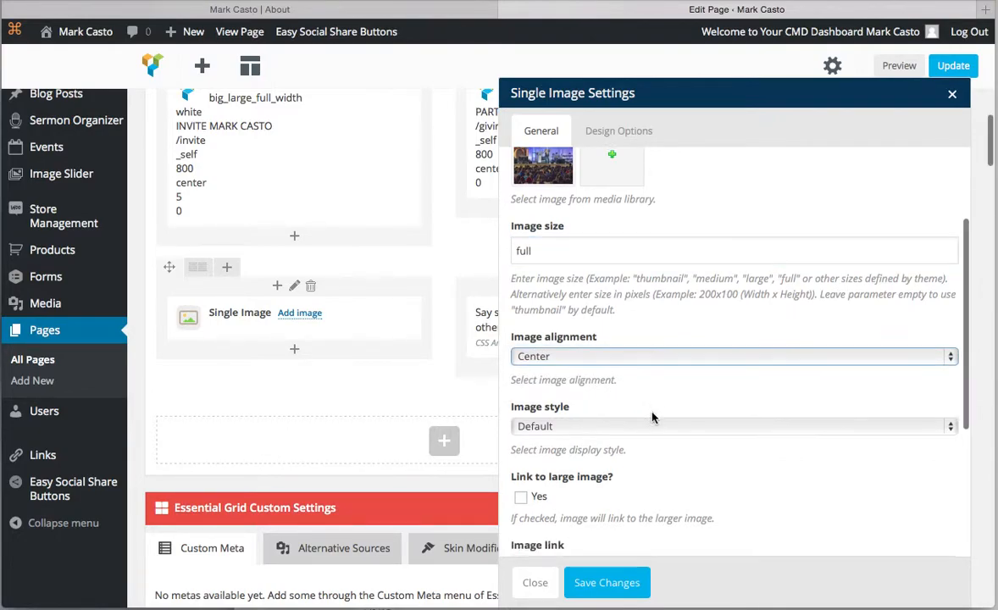
click(645, 348)
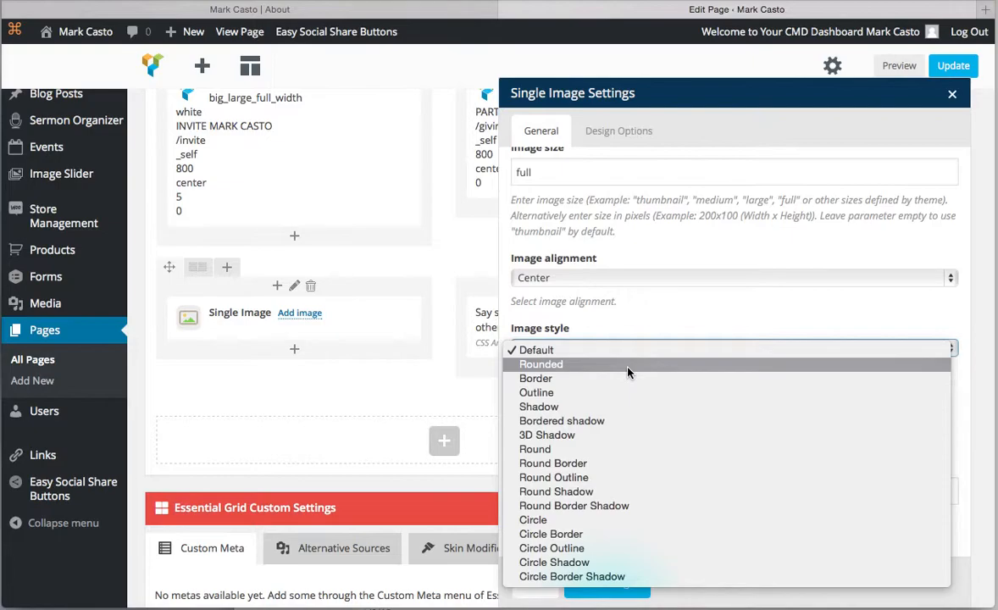
click(593, 519)
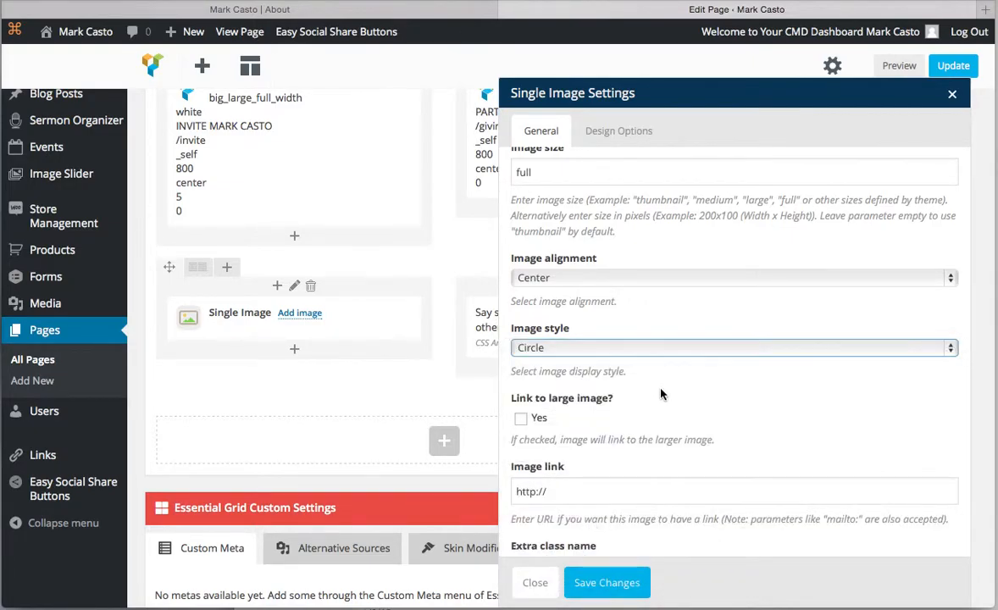
Step: Review the remaining single image options, save the image settings and update the About page
scroll(608, 373, down, 3)
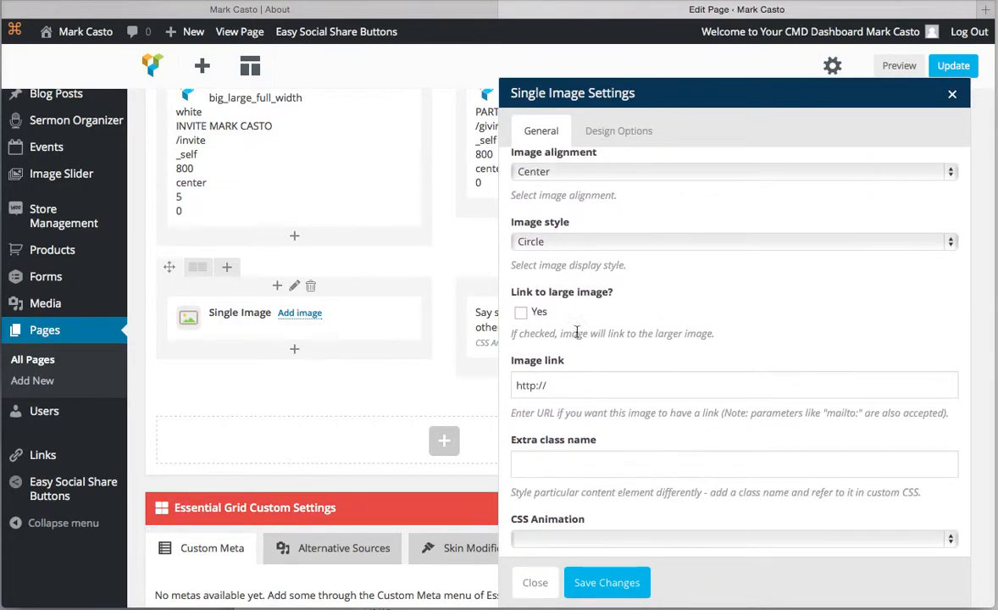
scroll(598, 415, down, 2)
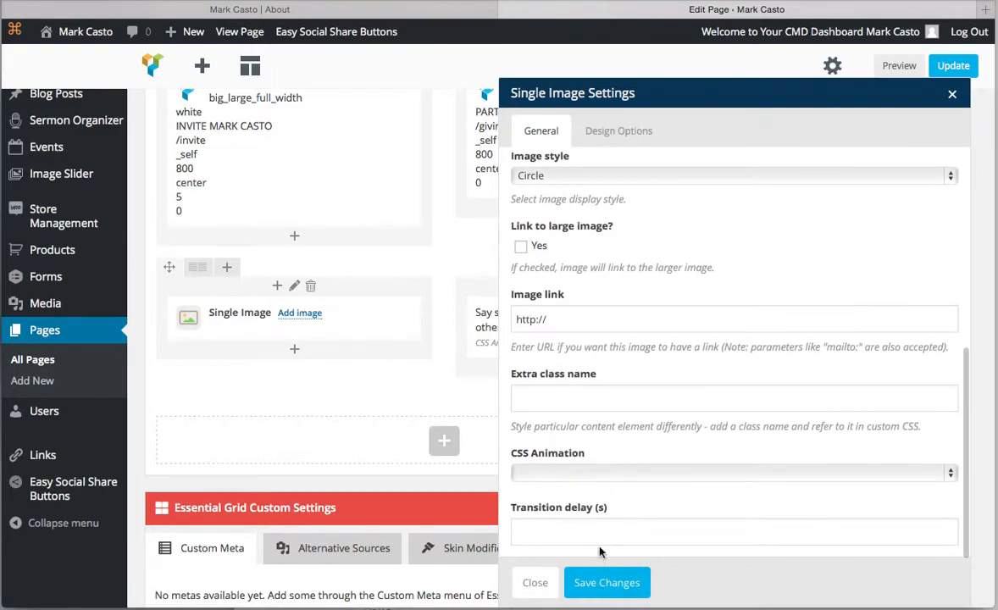
click(597, 584)
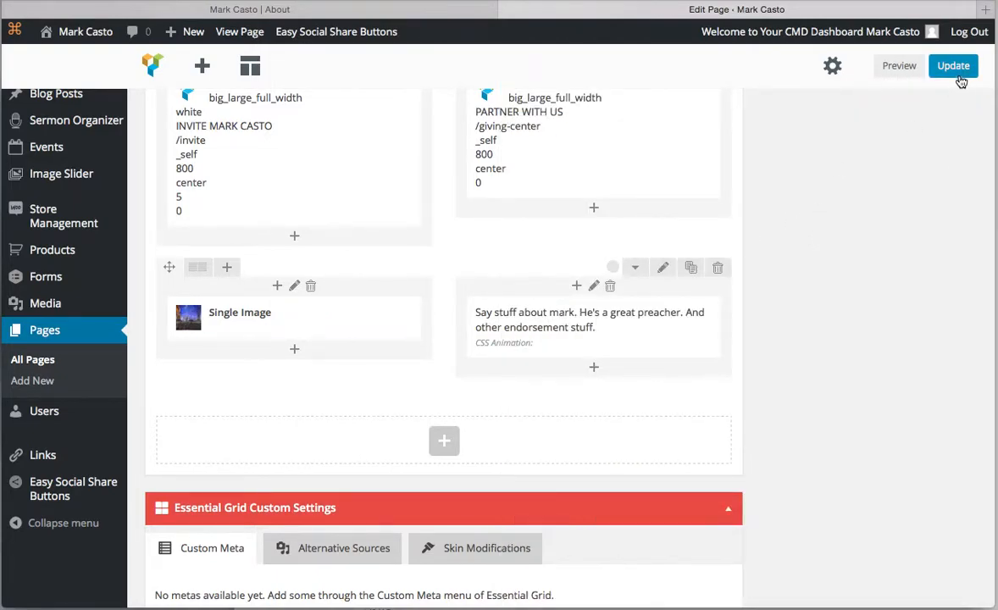
click(949, 75)
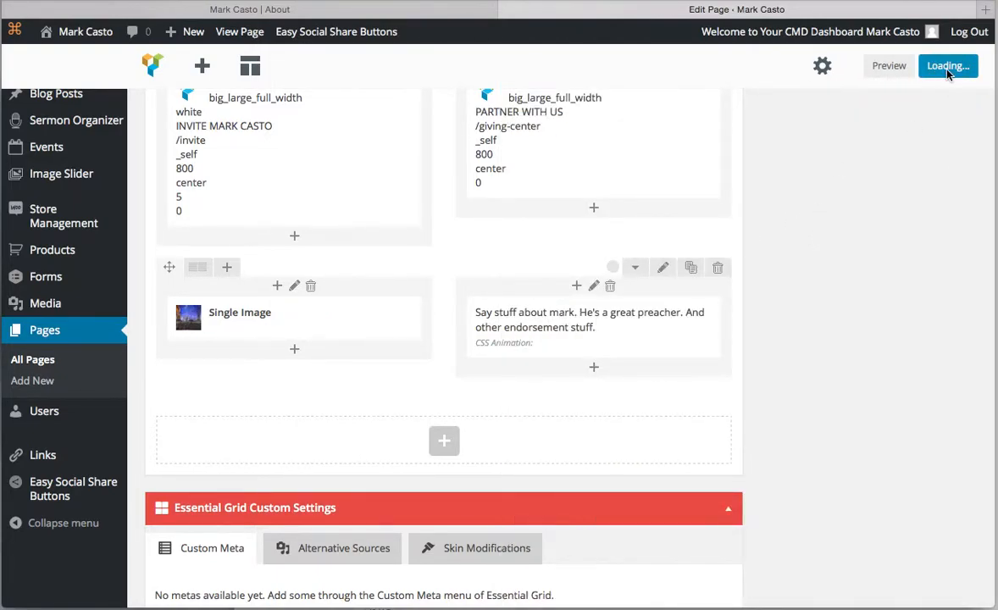
Step: Reload the live About page and check the circular image beside the endorsement text
click(347, 13)
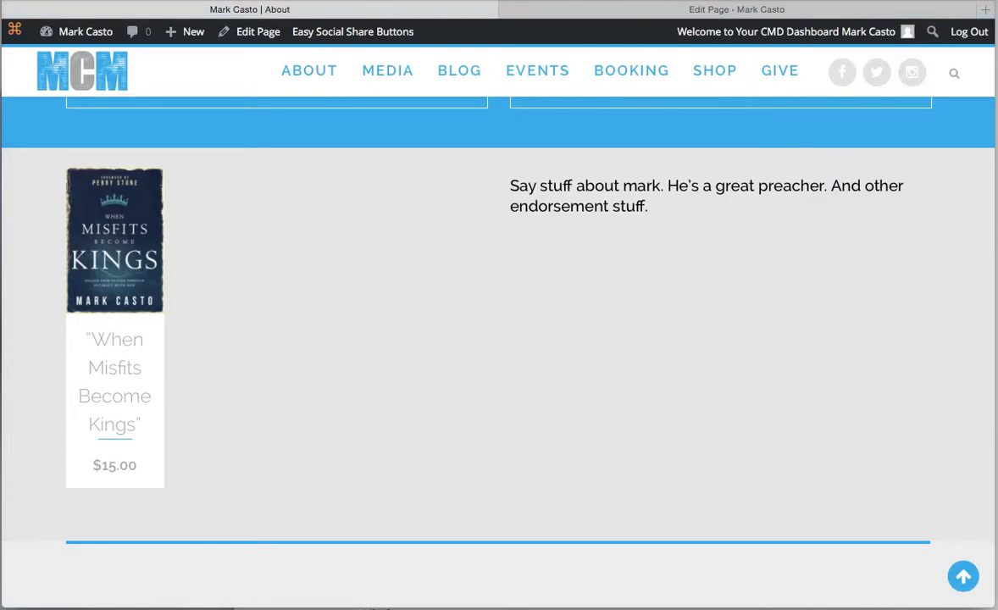
key(super+r)
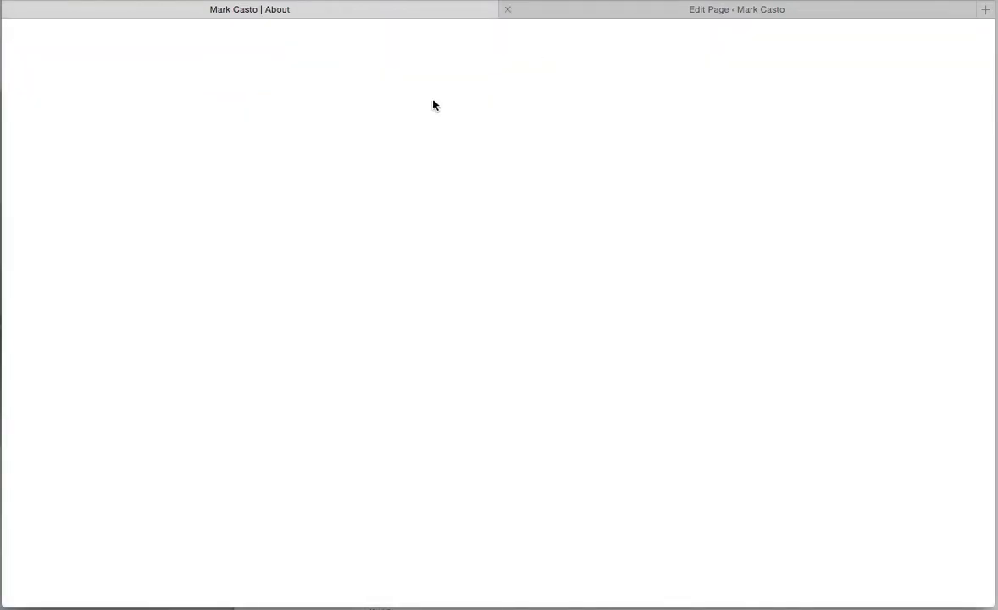
scroll(443, 290, down, 1)
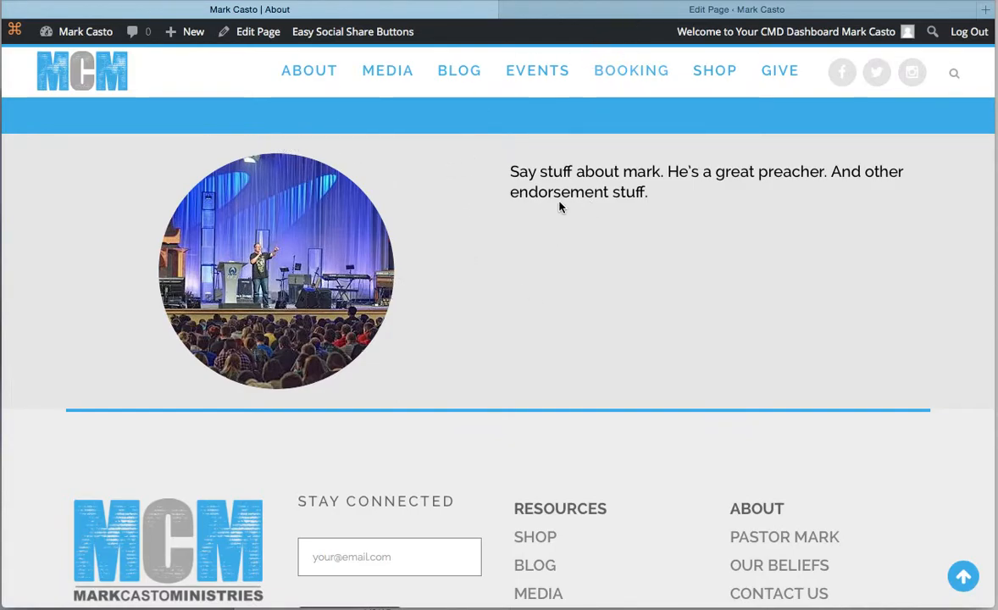
Step: Back in the page editor, delete the whole two-column endorsement row below the button row and update the About page
click(624, 10)
scroll(483, 212, down, 5)
scroll(483, 211, up, 3)
scroll(481, 214, down, 1)
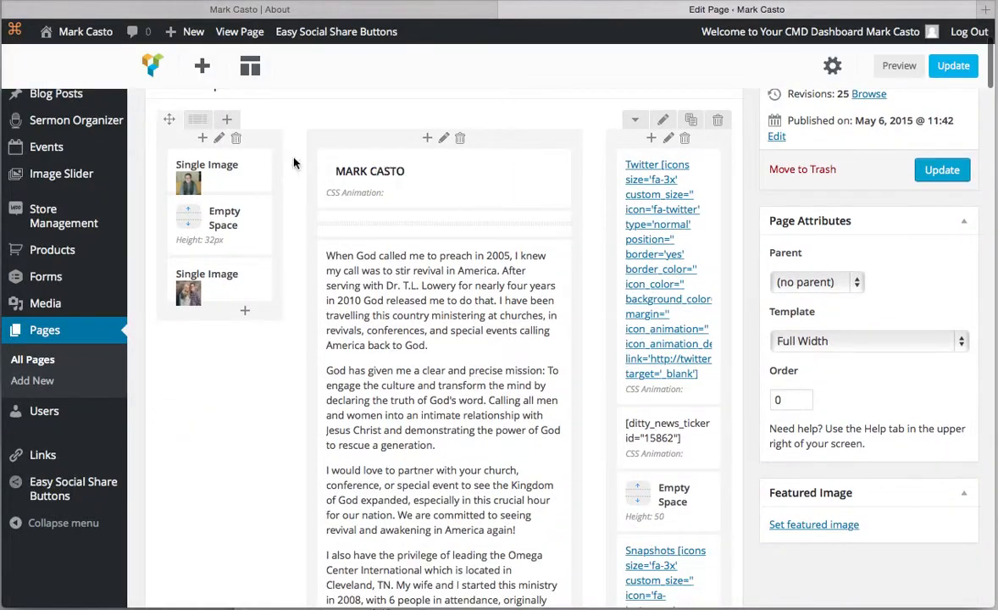
scroll(589, 186, down, 15)
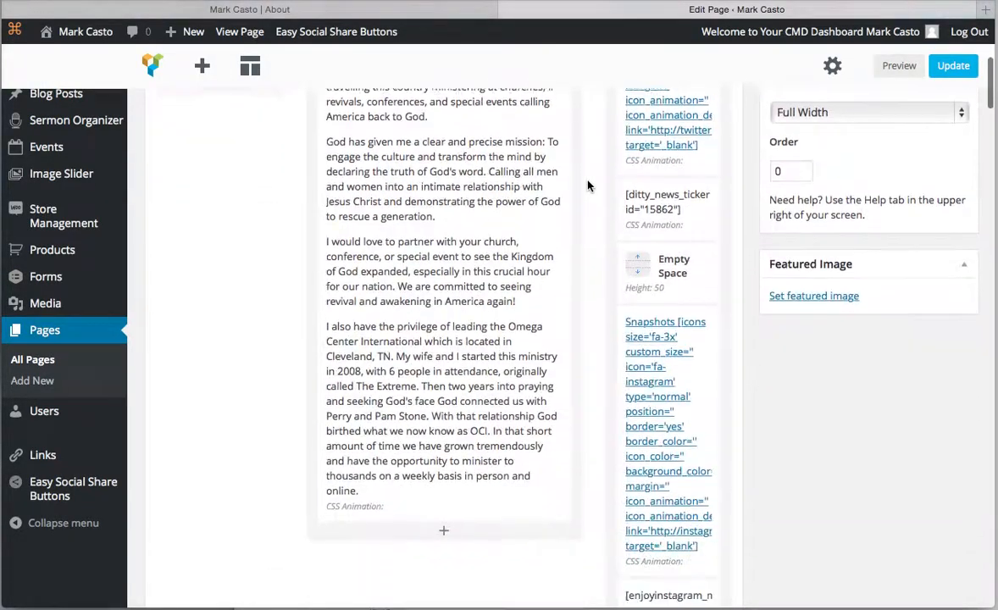
scroll(588, 186, down, 5)
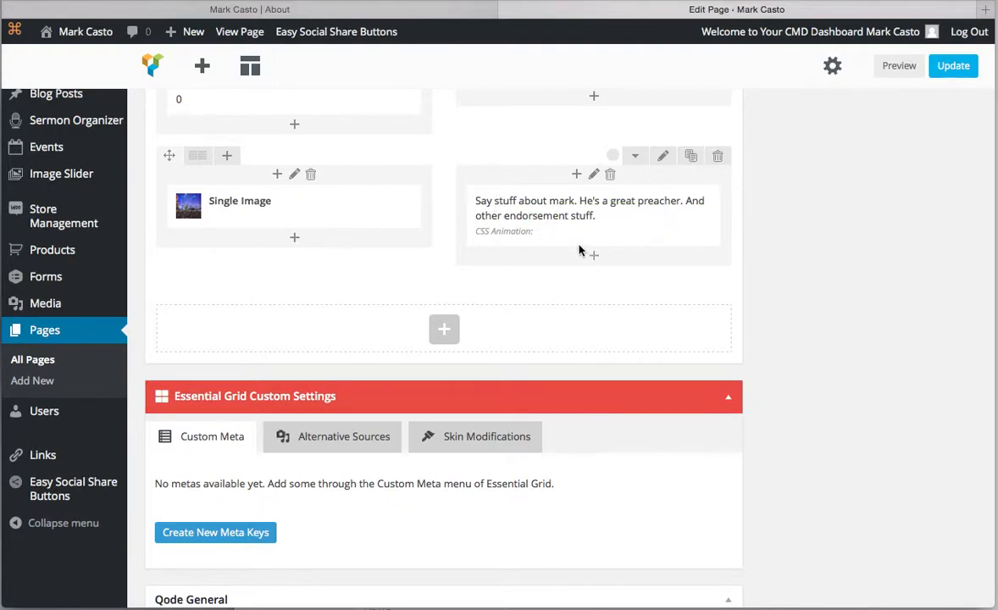
mouse_move(602, 232)
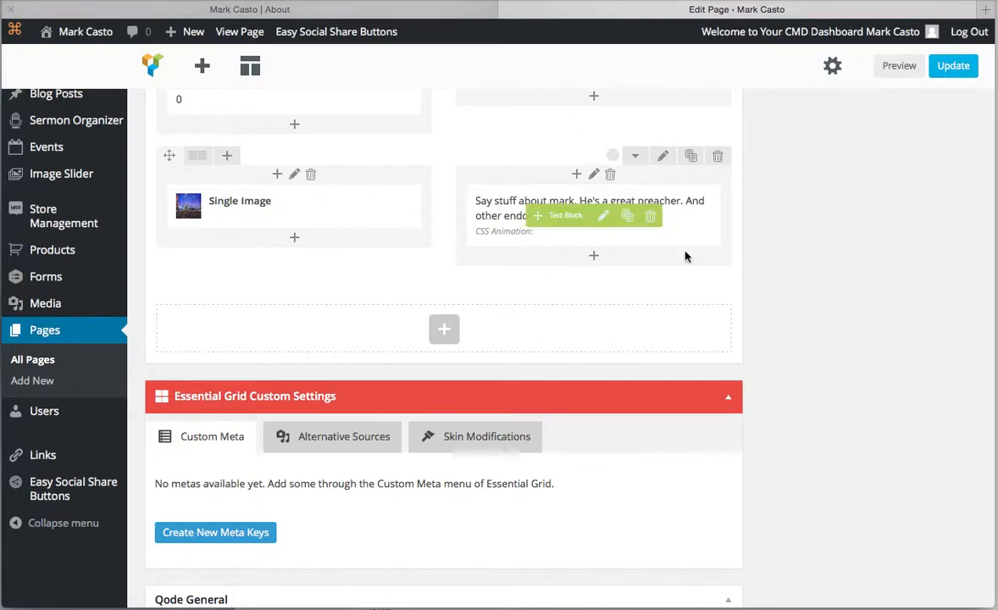
scroll(784, 259, up, 1)
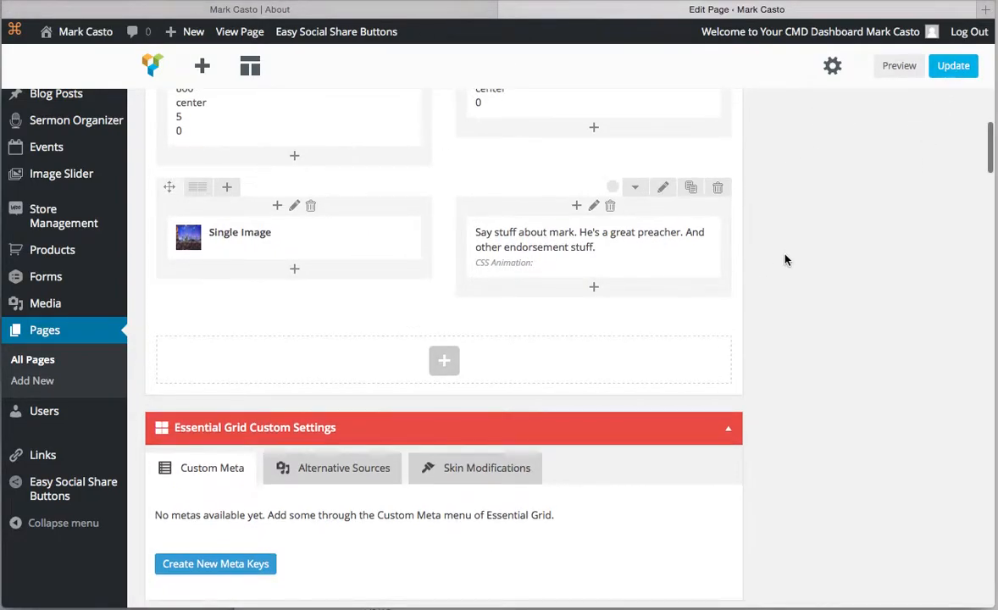
click(719, 194)
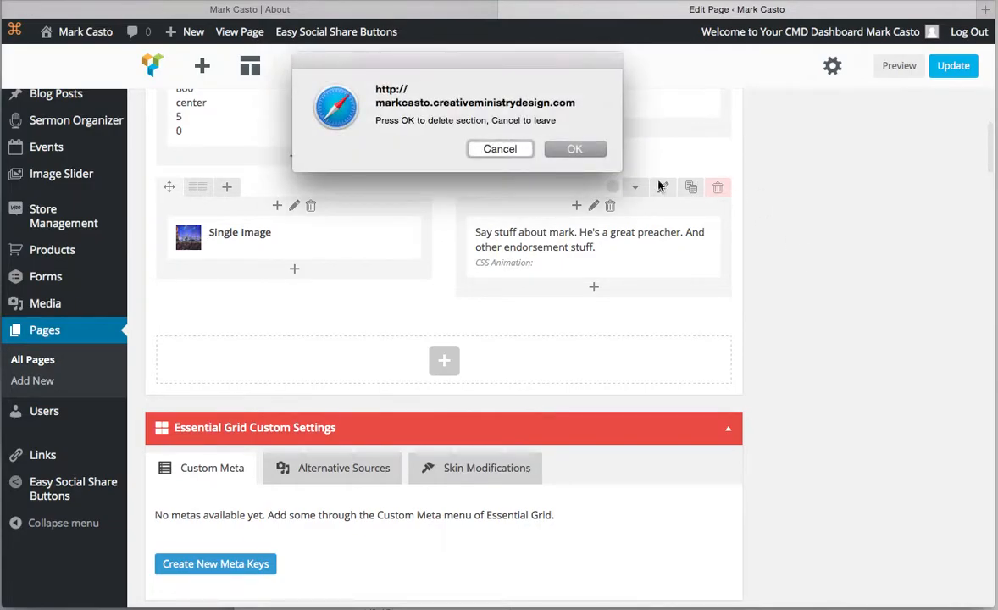
click(575, 150)
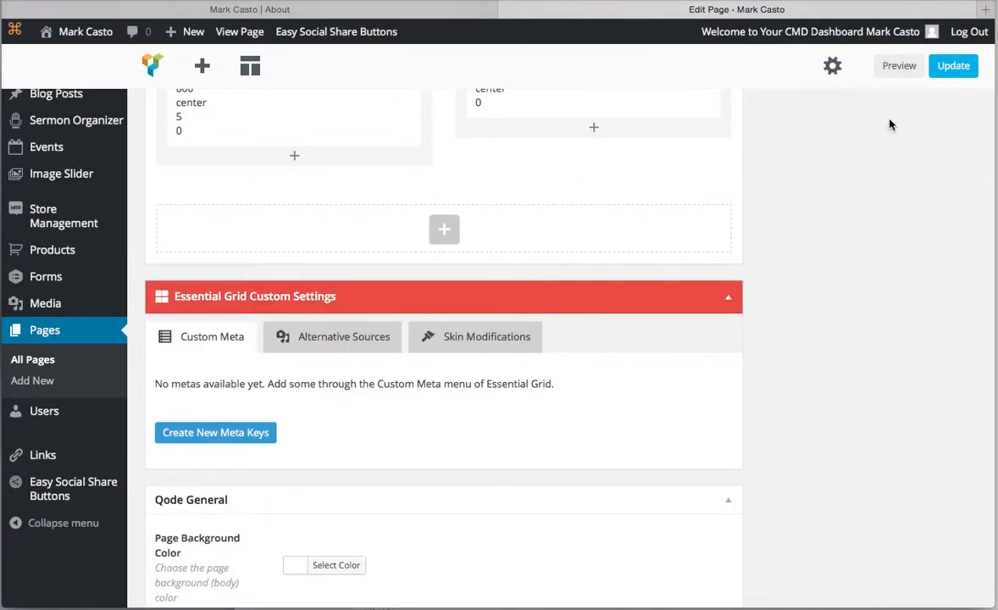
click(947, 68)
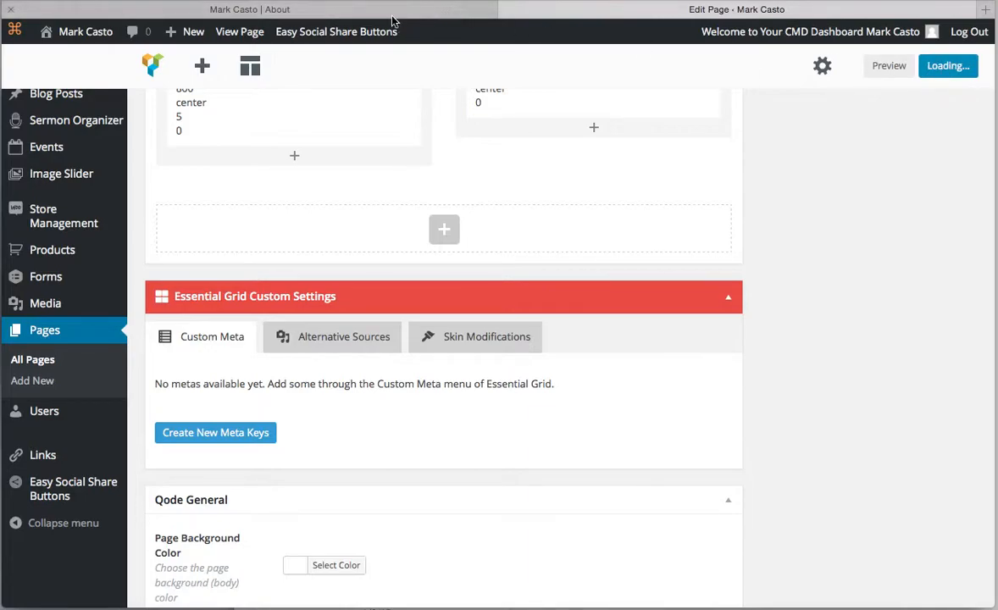
Step: Refresh the live About page and inspect the area below the two call-to-action buttons
click(293, 10)
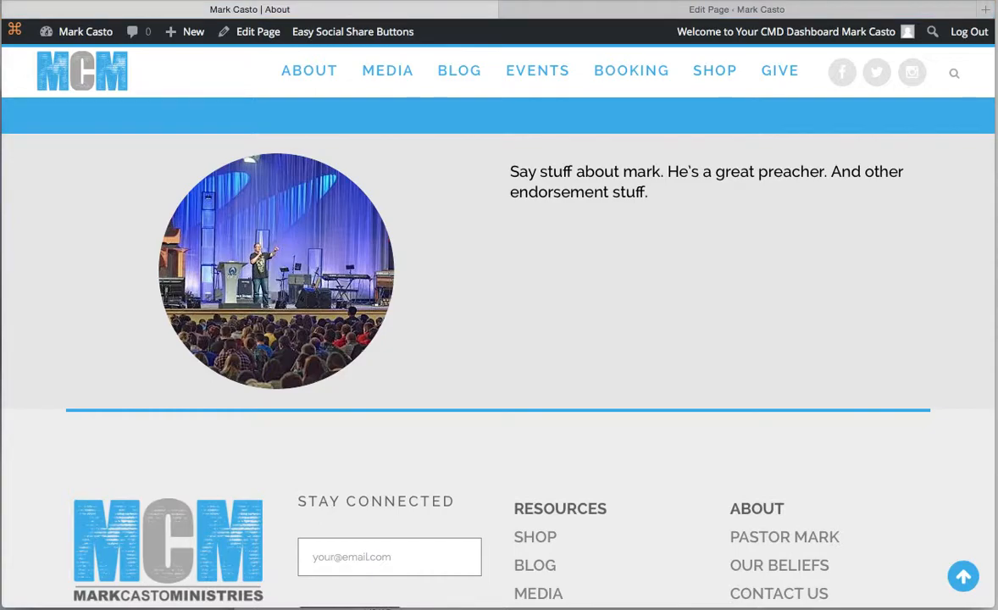
key(super+r)
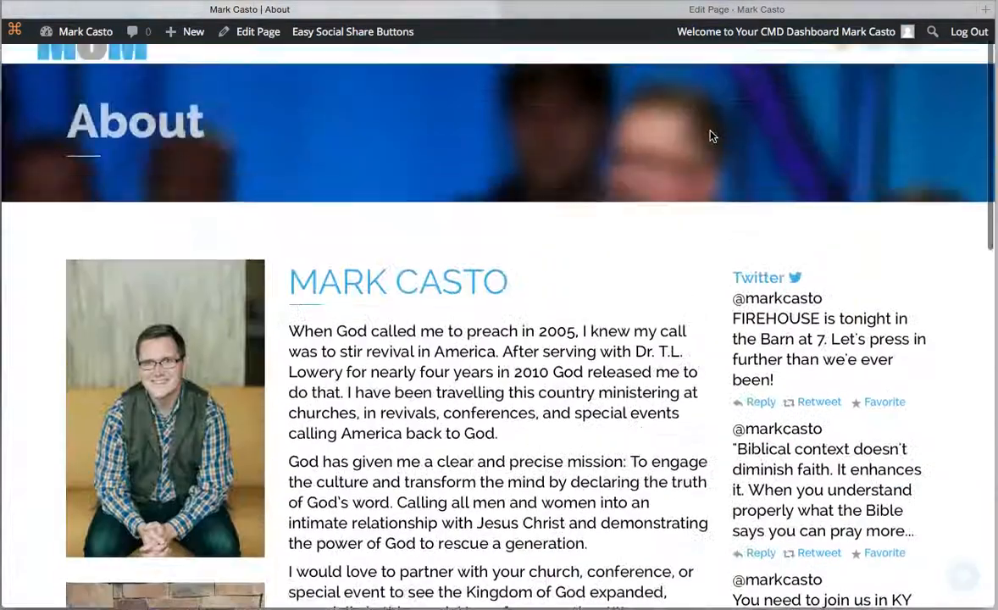
scroll(712, 136, down, 10)
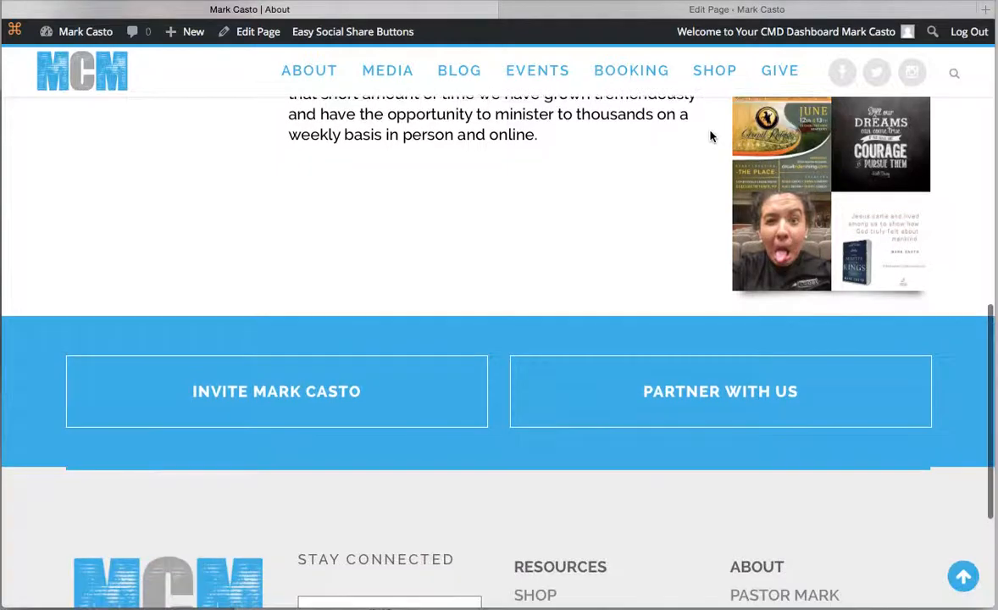